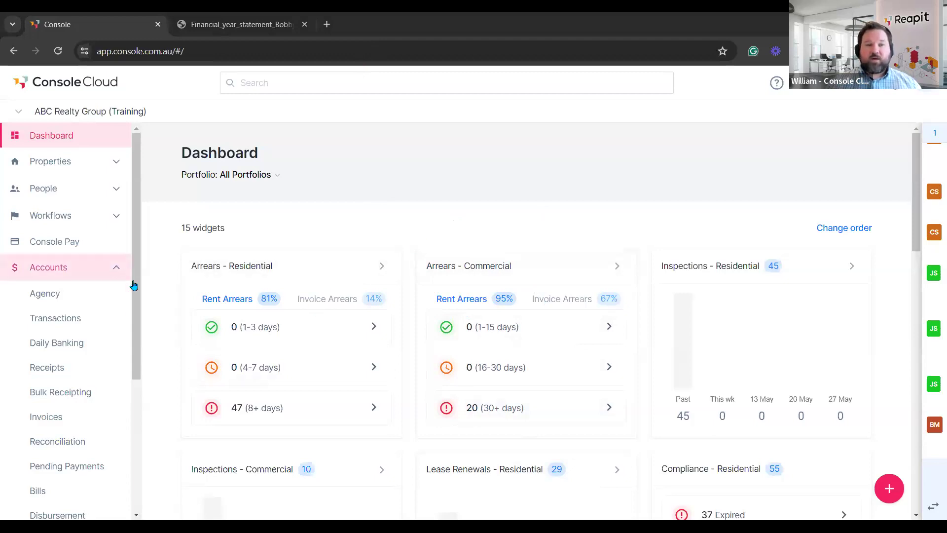
- Open the agency fees settings and look through the existing fees
left_click(102, 359)
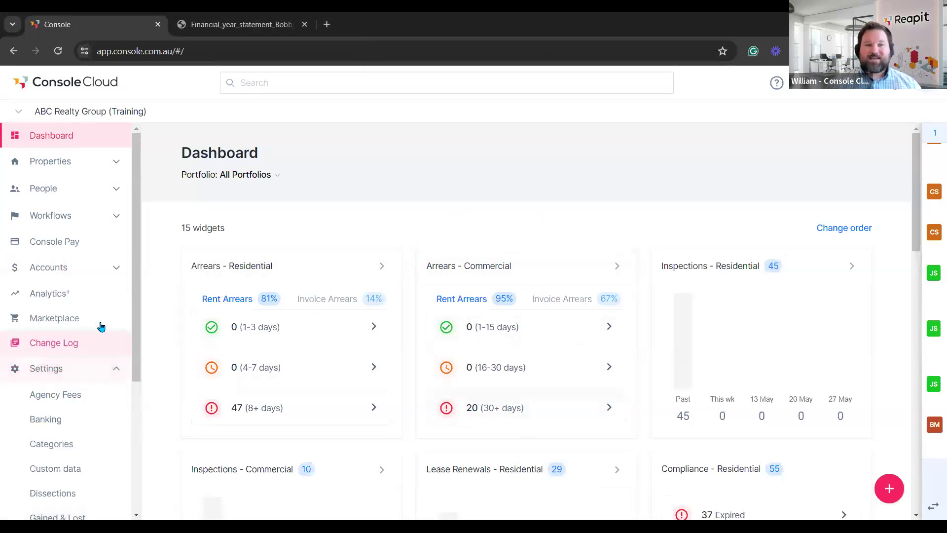
scroll(89, 328, "down", 1)
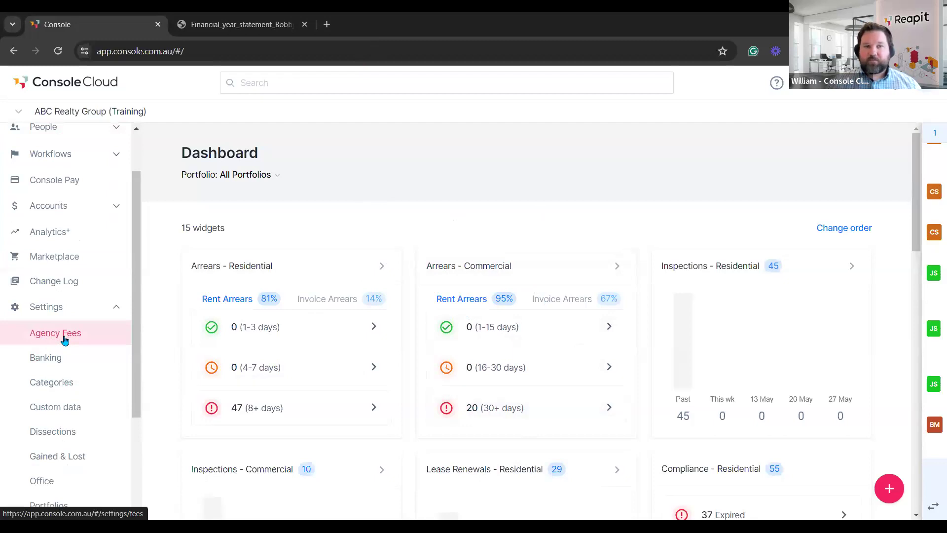
left_click(65, 340)
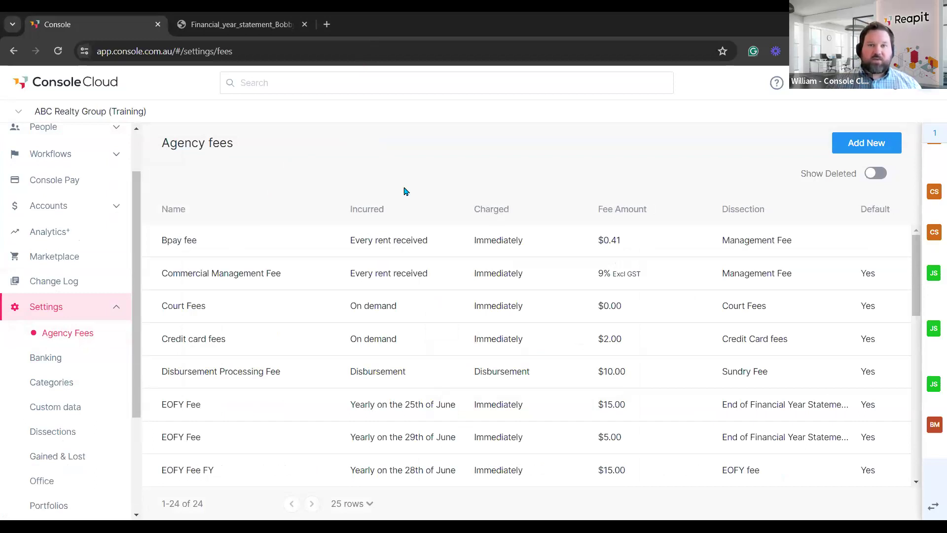
scroll(399, 355, "down", 3)
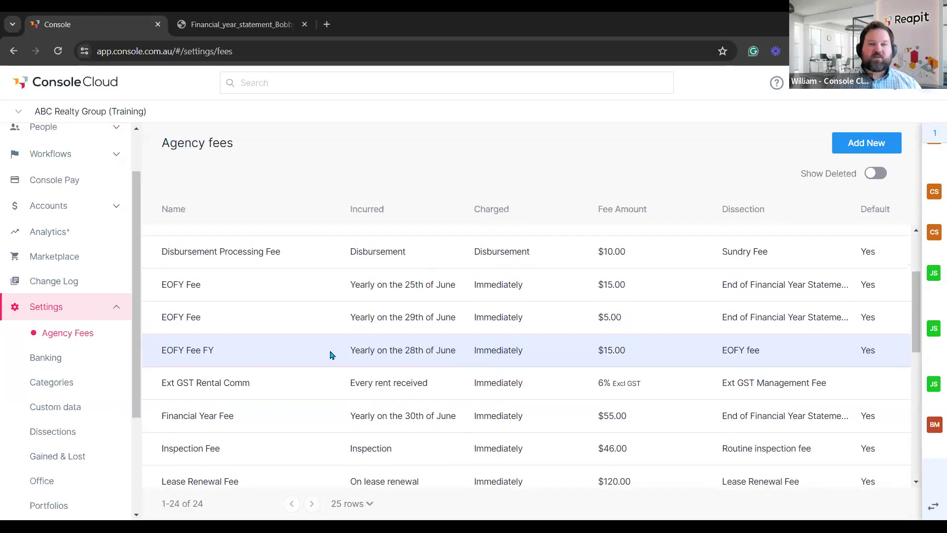
scroll(332, 355, "up", 3)
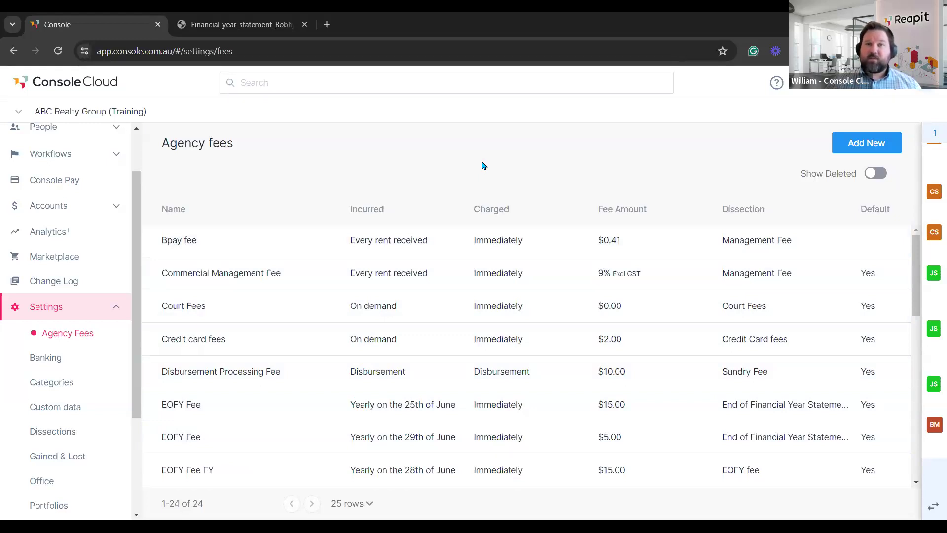
- Start a new agency fee named EOFY Statement Fee
left_click(863, 148)
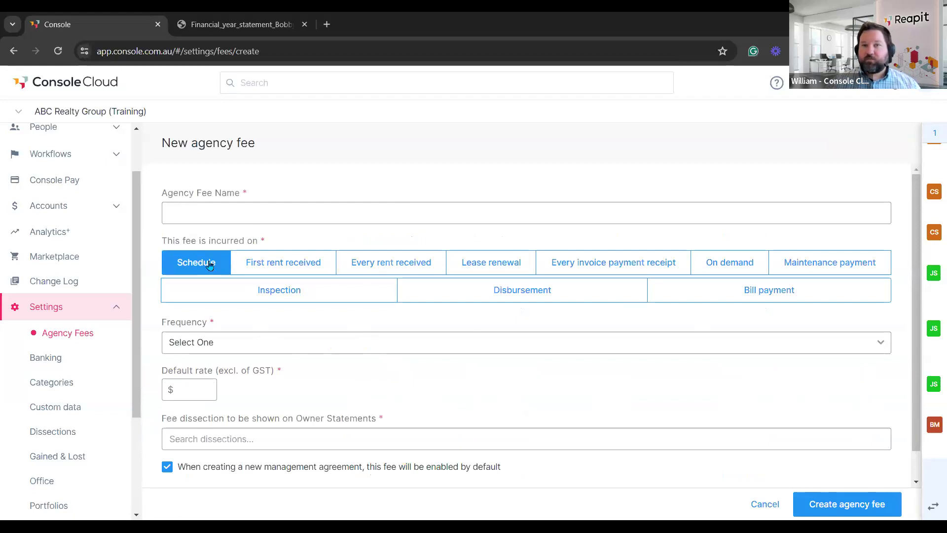
left_click(223, 219)
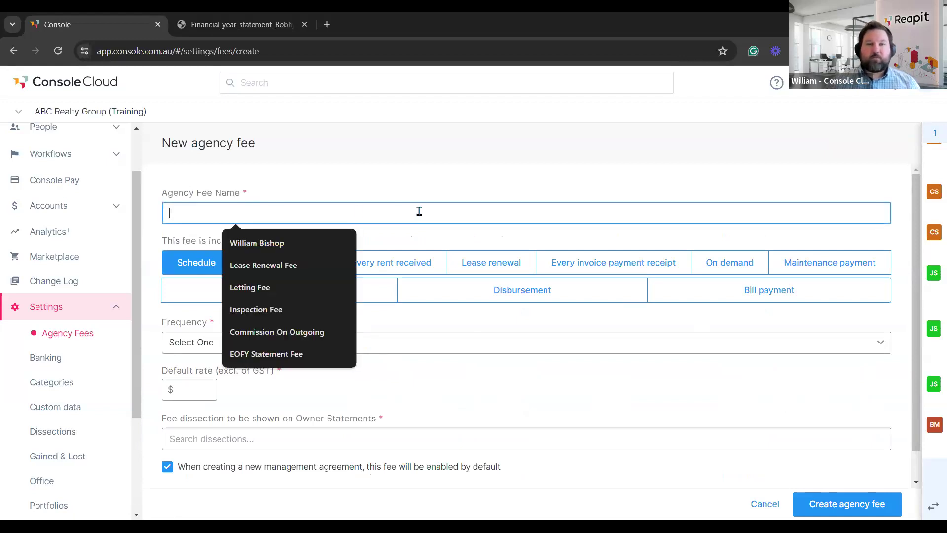
type("EOFY")
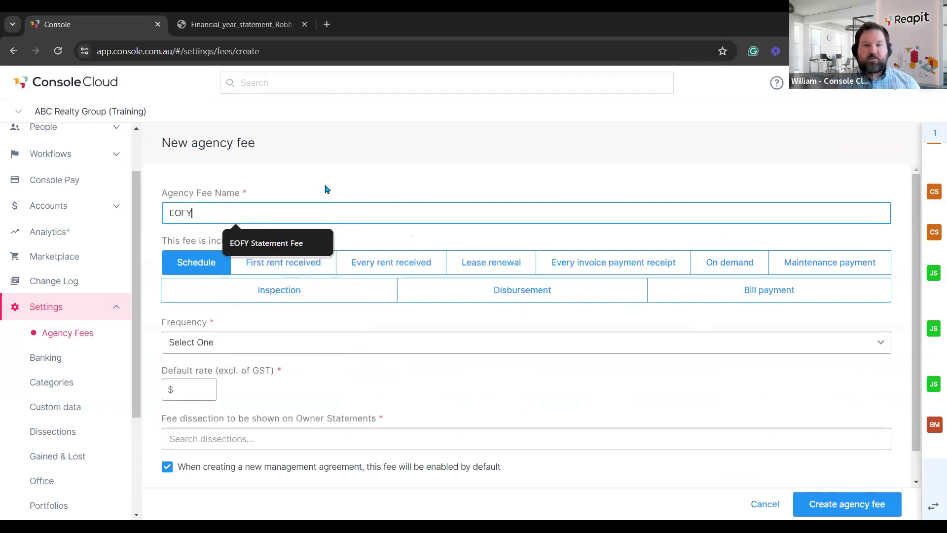
key("Down")
key("Return")
scroll(256, 210, "down", 1)
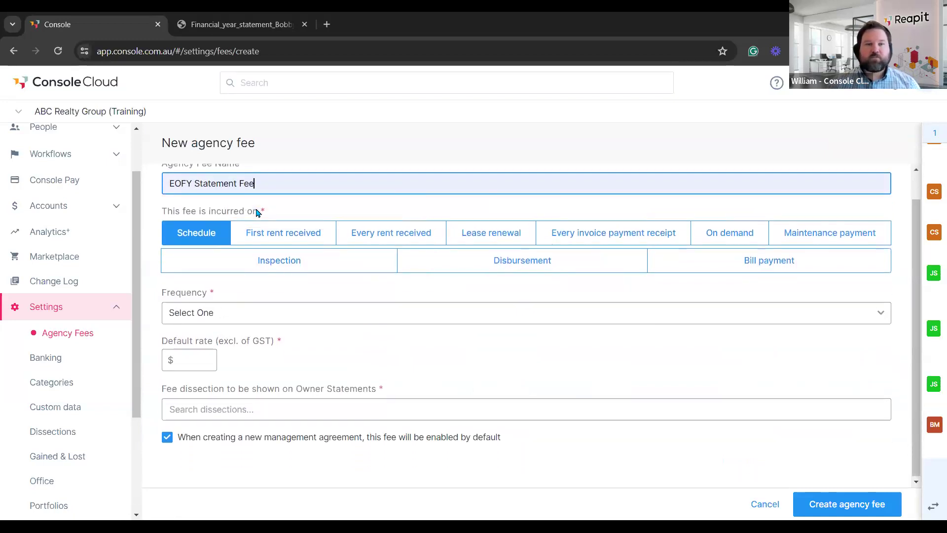
- Schedule the new fee with a yearly frequency on day 30 of June
left_click(247, 309)
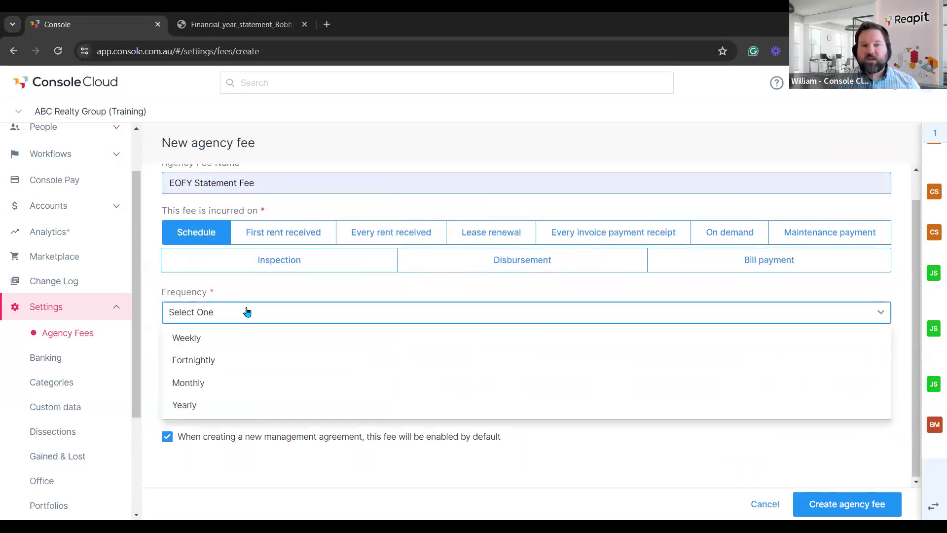
left_click(214, 406)
left_click(200, 347)
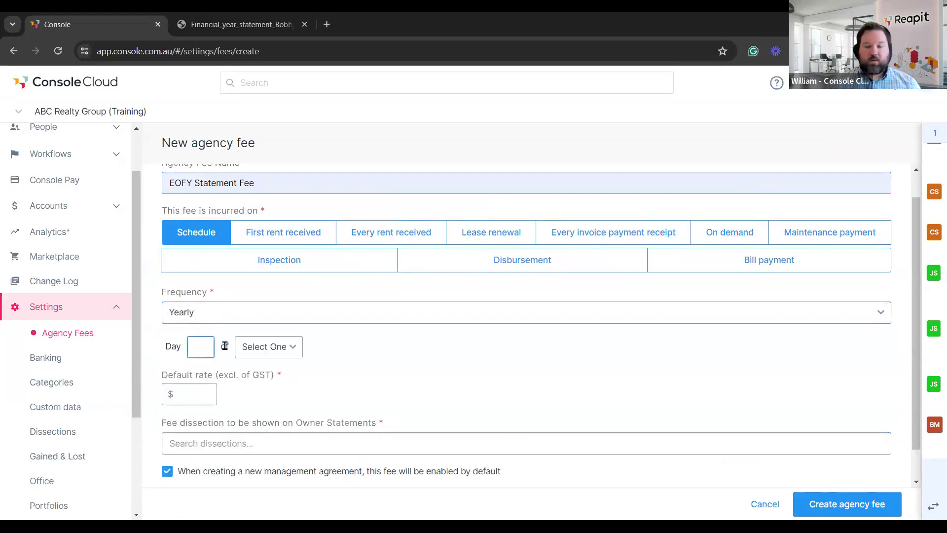
type("30")
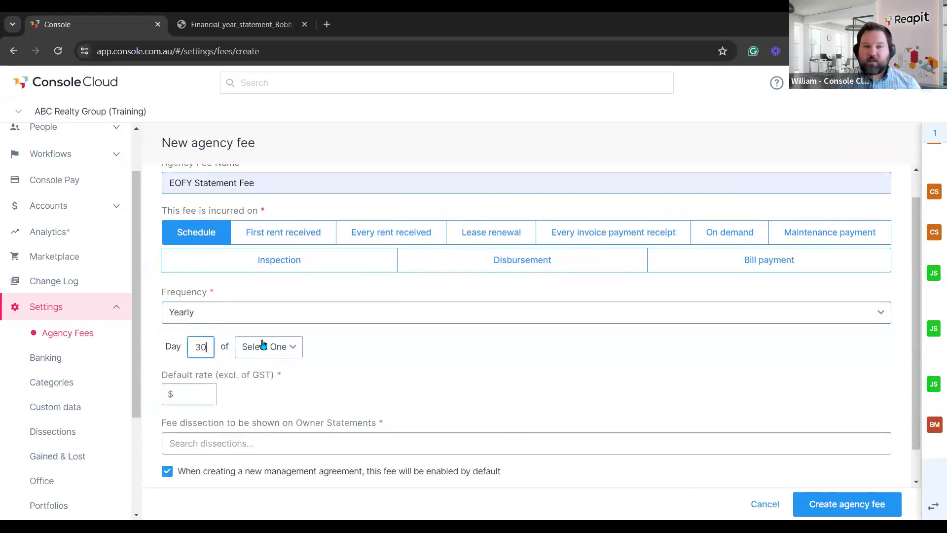
left_click(263, 345)
left_click(271, 237)
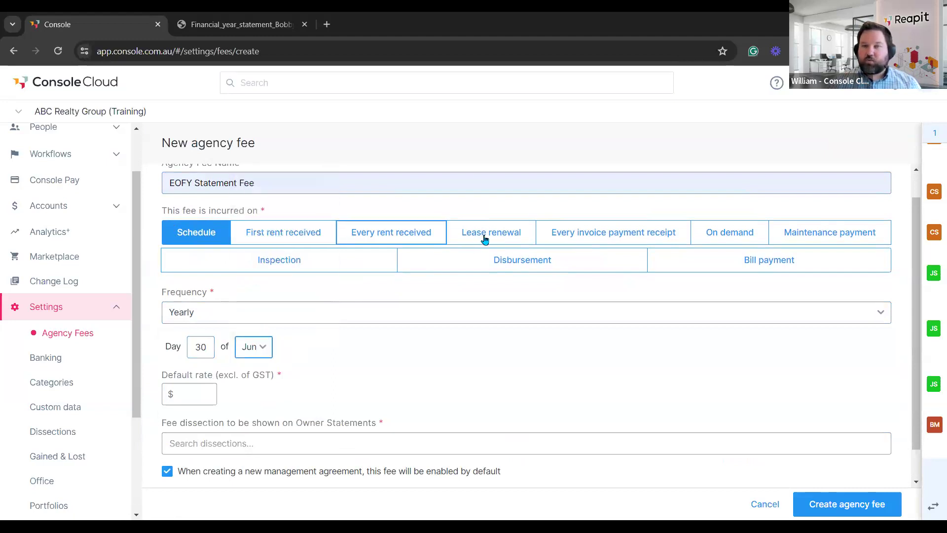
- Set the fee's default rate, excluding GST, to $15.00
scroll(393, 385, "down", 1)
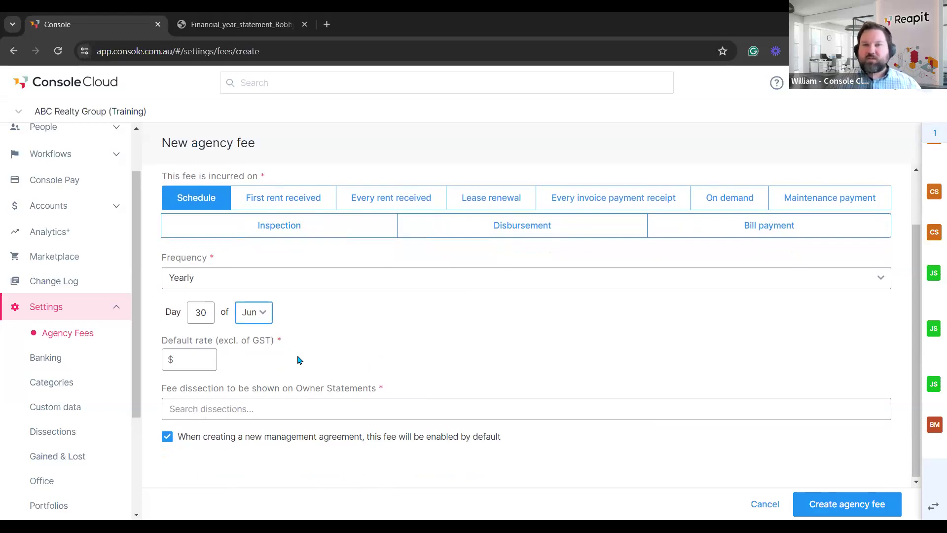
left_click(206, 360)
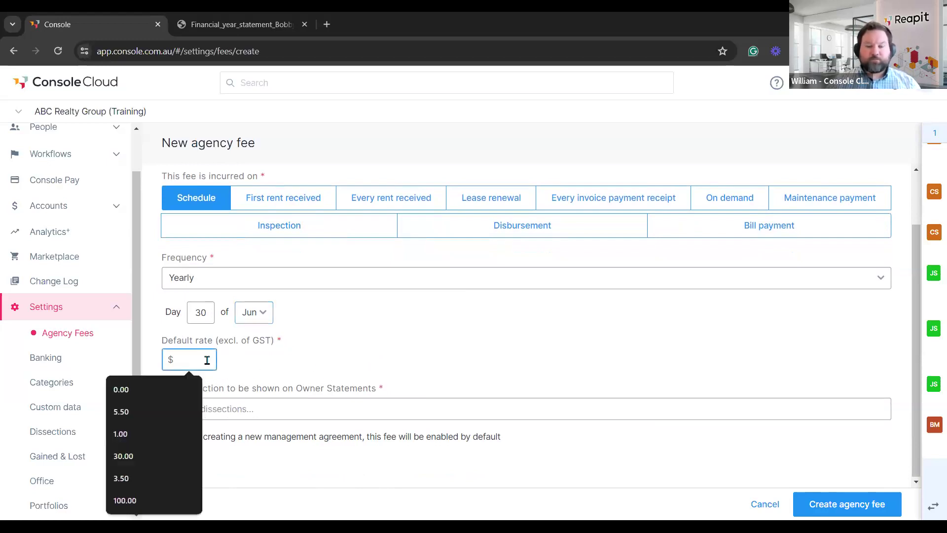
type("15")
left_click(377, 340)
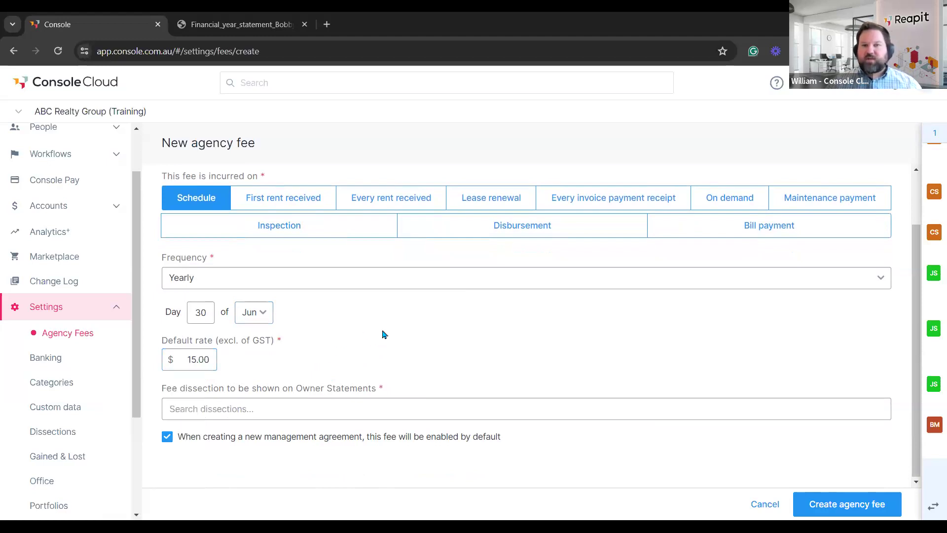
- Assign the End of Financial Year Statement Fee dissection and create the agency fee
left_click(256, 409)
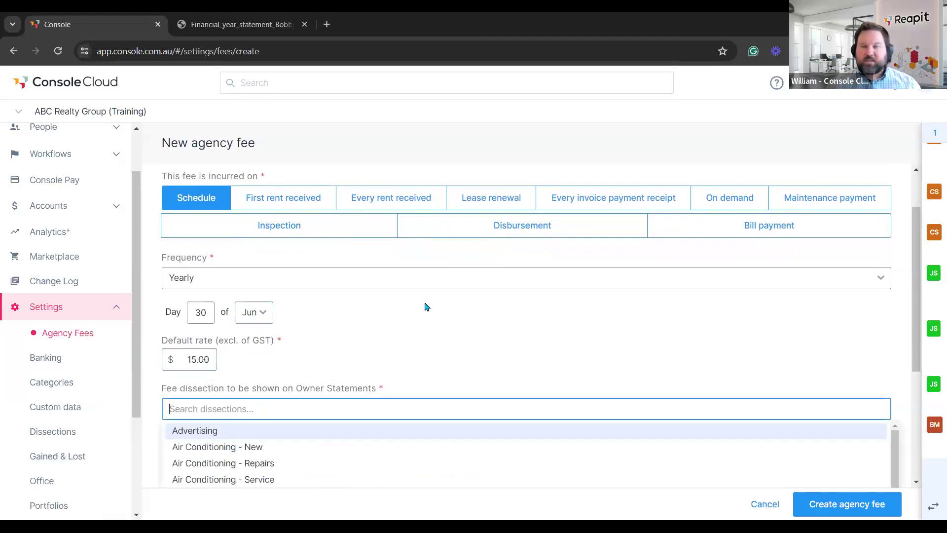
type("sts")
key("BackSpace")
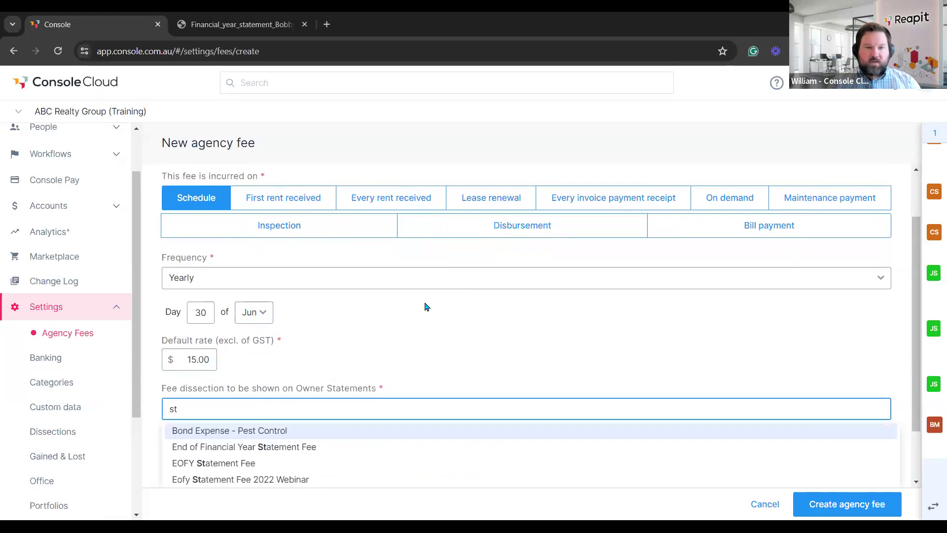
type("ate")
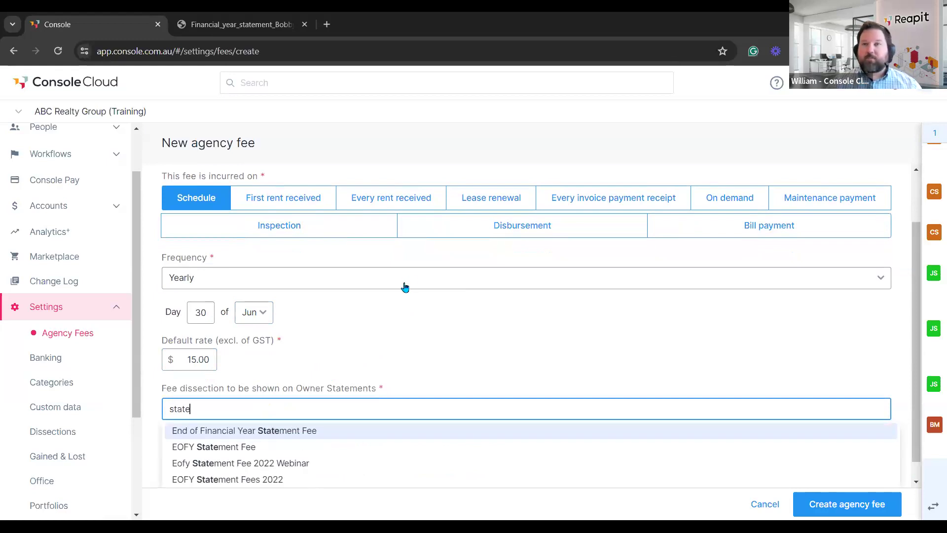
left_click(276, 432)
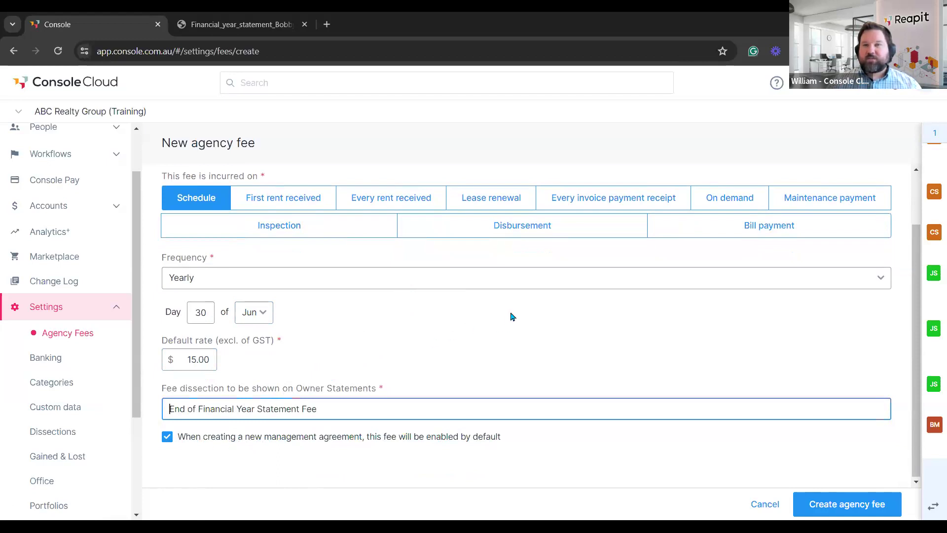
left_click(846, 504)
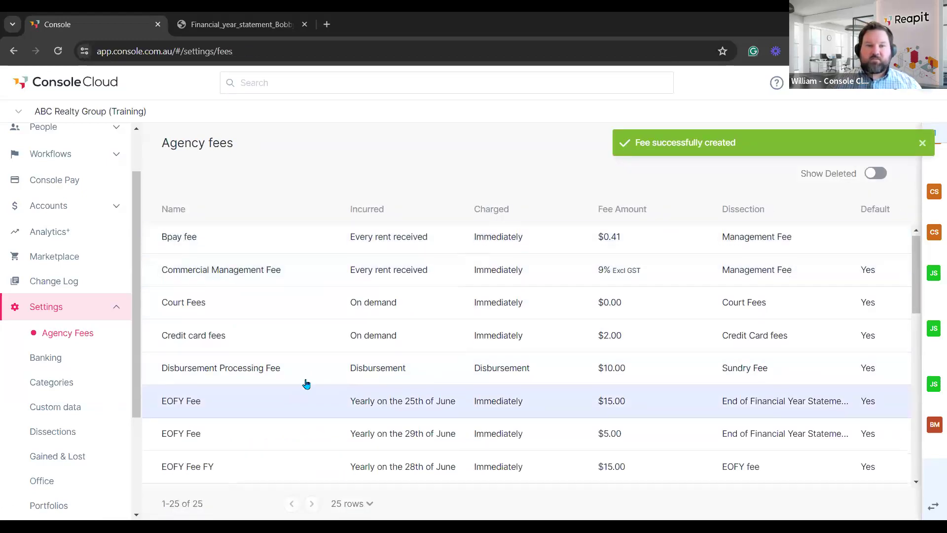
- Open the new EOFY Statement Fee, review its settings and management agreement option, and close it without saving
scroll(321, 355, "down", 3)
left_click(264, 392)
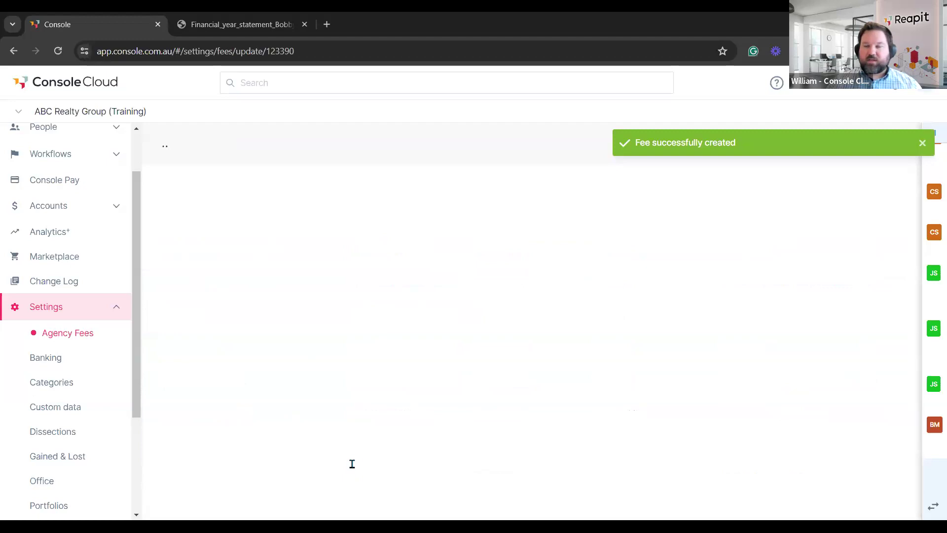
scroll(439, 259, "down", 5)
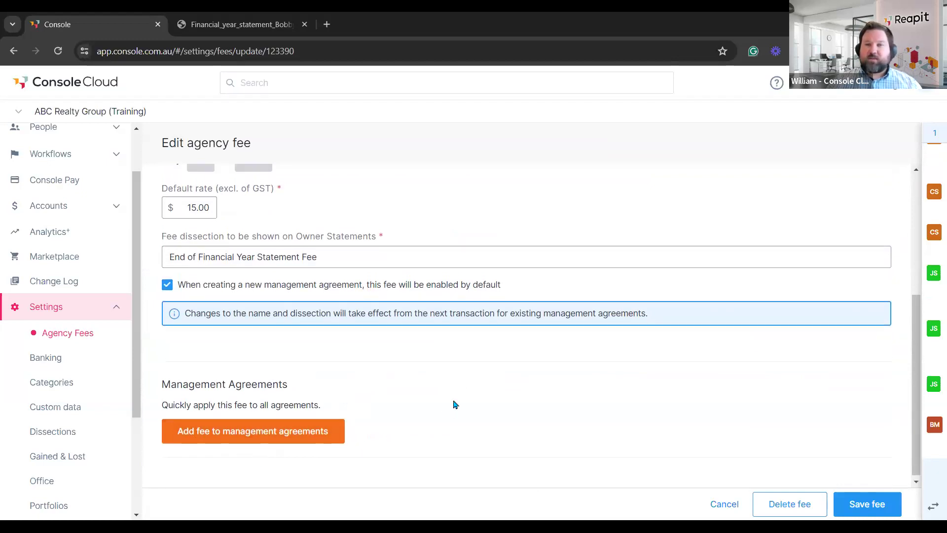
scroll(453, 402, "up", 5)
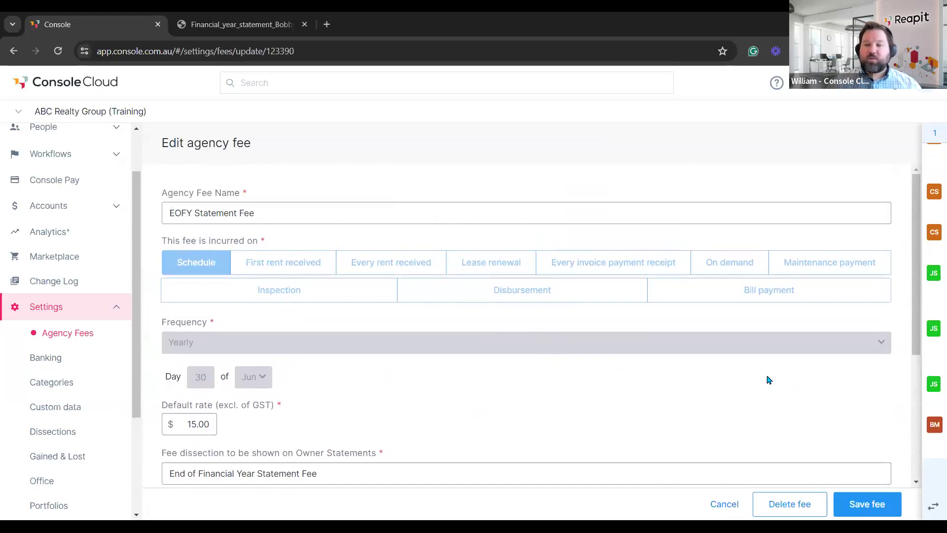
left_click(724, 504)
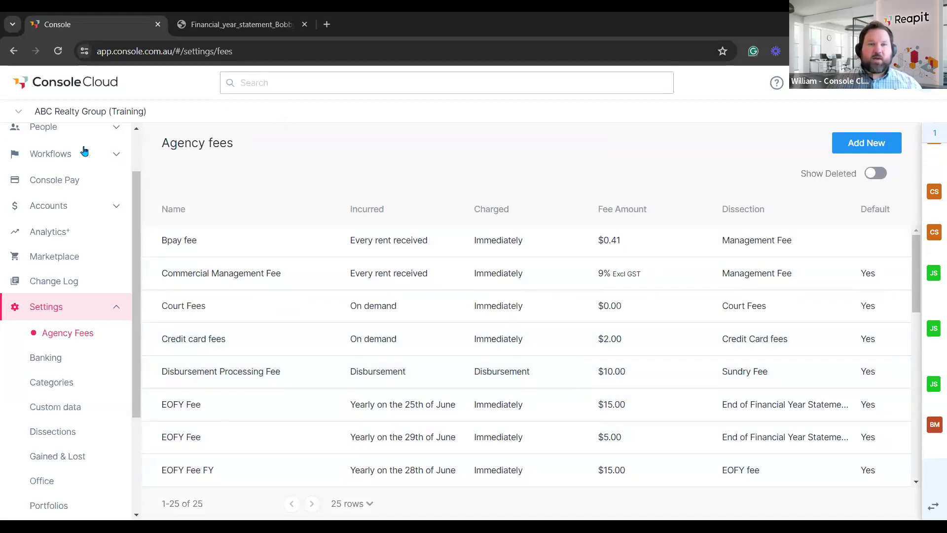
- Go to the residential properties, search by street address for the house in North Narrabeen NSW, and open it
scroll(74, 207, "up", 3)
left_click(48, 168)
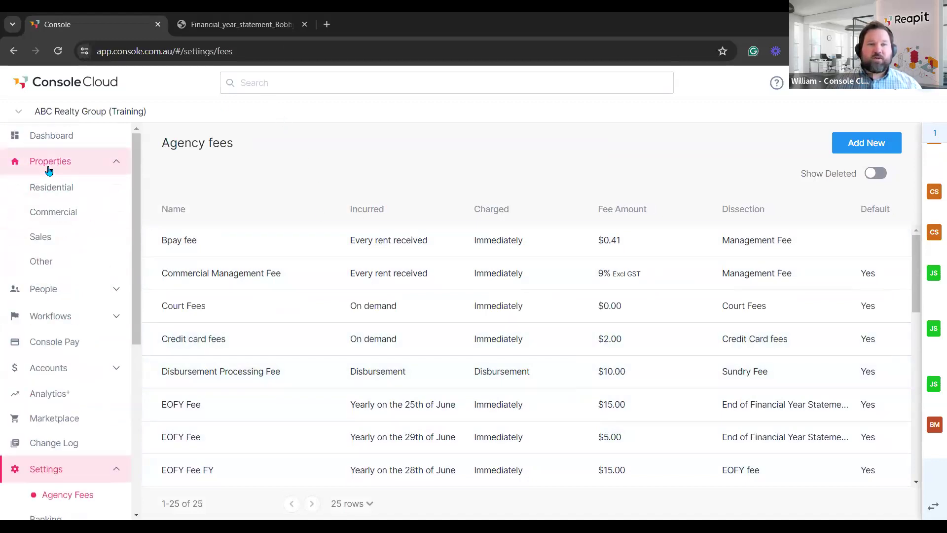
left_click(57, 187)
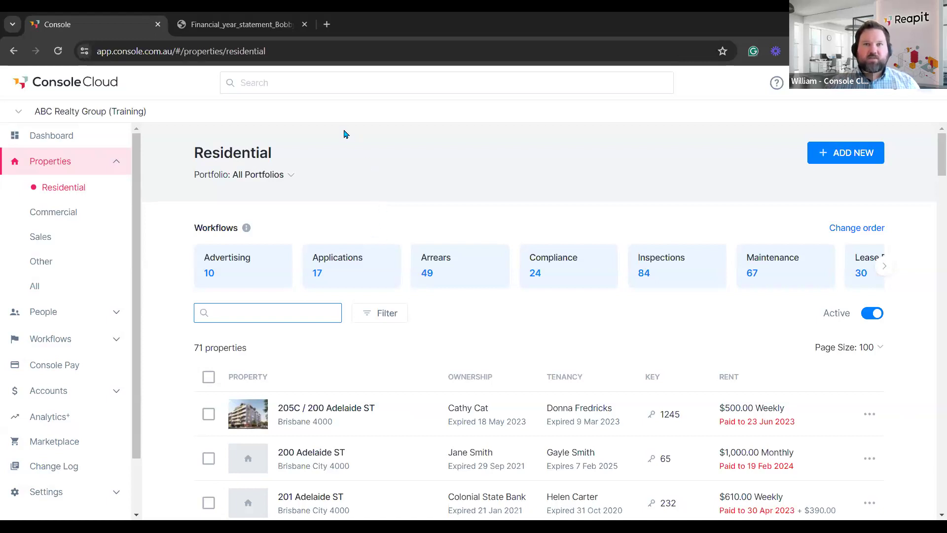
left_click(322, 87)
type("12 gard")
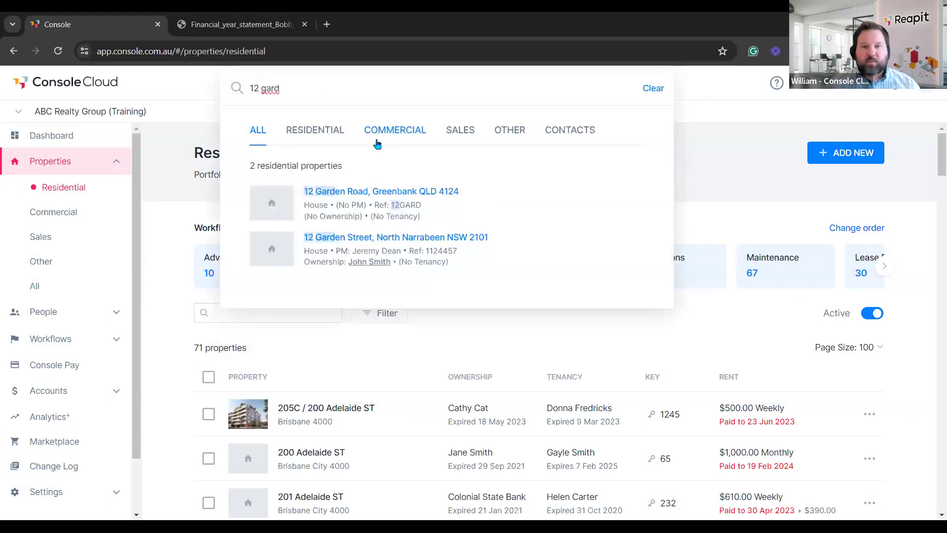
left_click(392, 238)
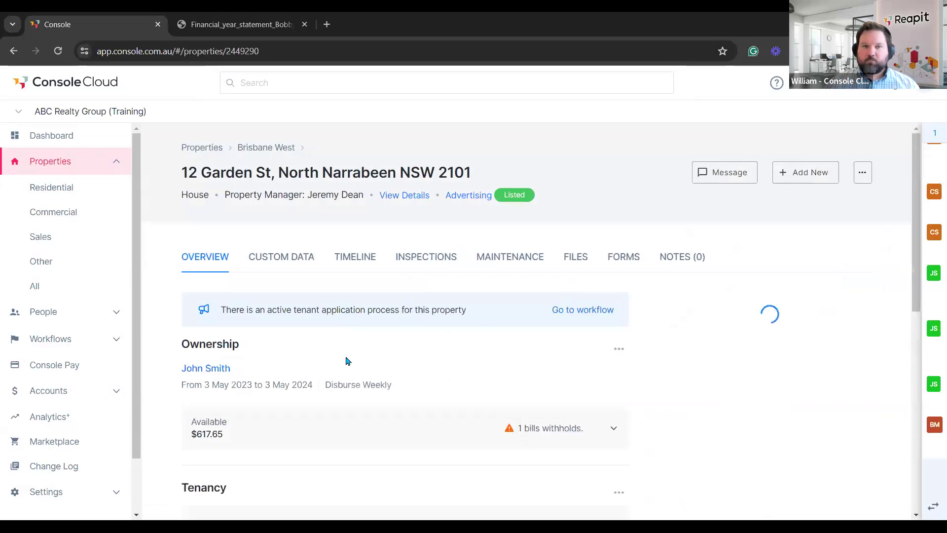
- From the property owner's external financials, start an external transaction dated 07/07/2023
left_click(210, 370)
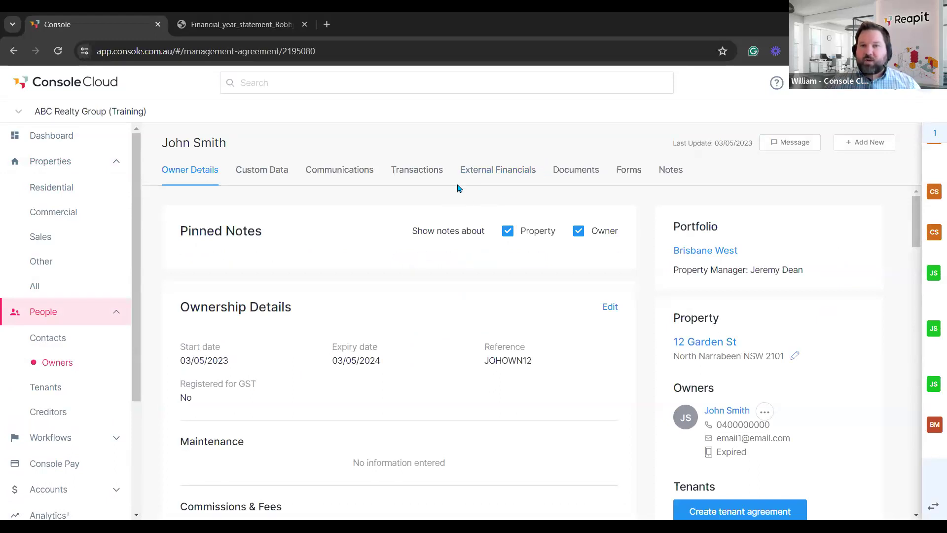
left_click(510, 175)
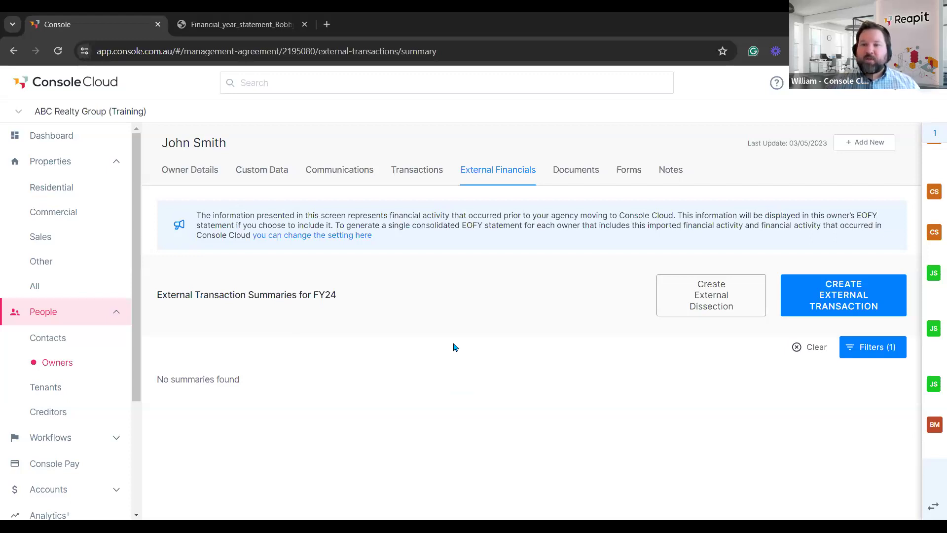
left_click(847, 301)
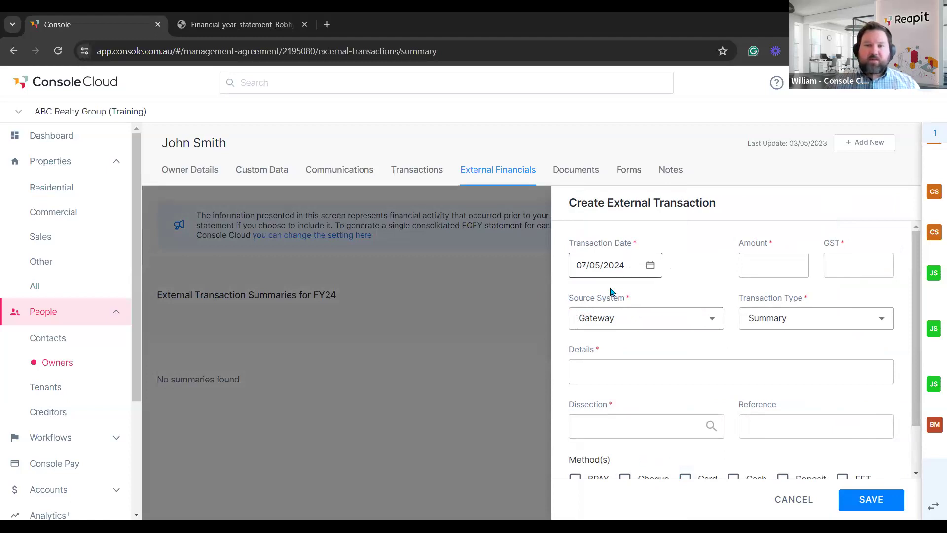
left_click(594, 265)
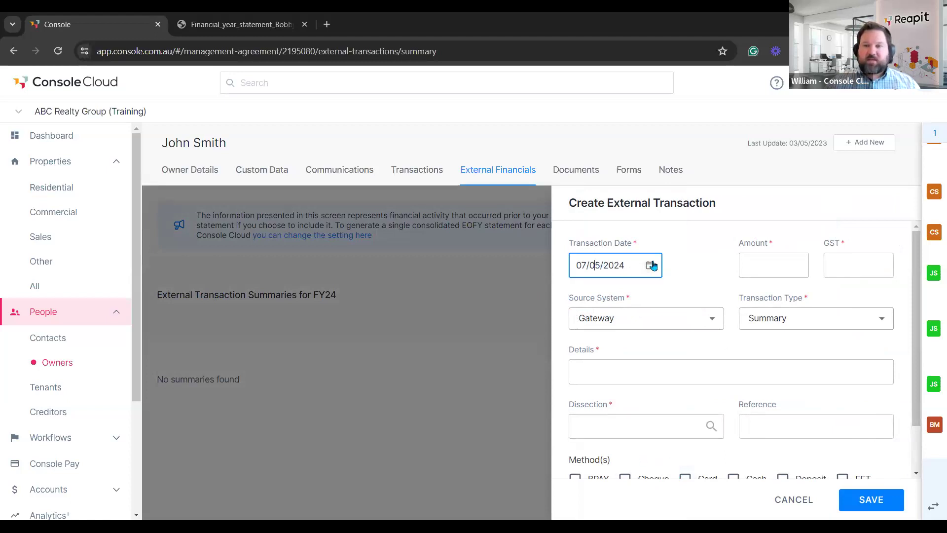
type("7/202")
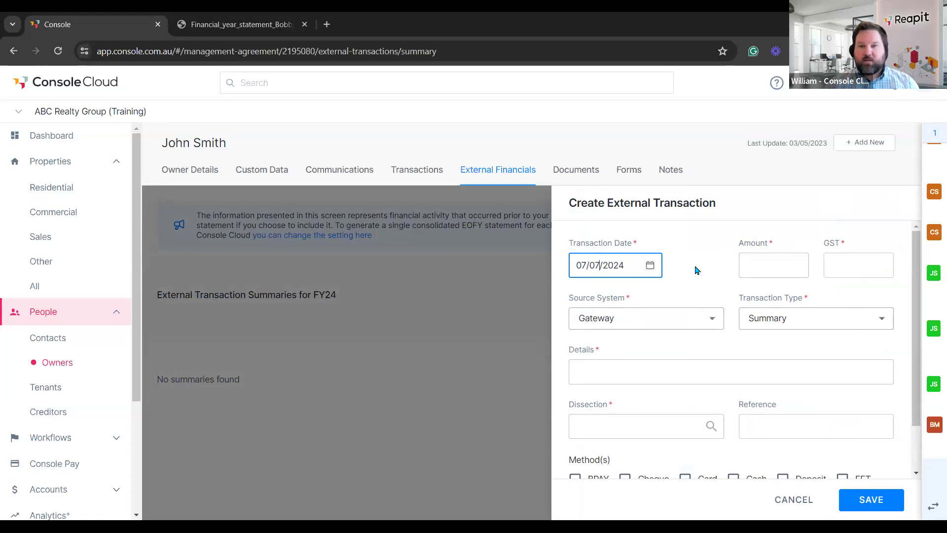
type("3")
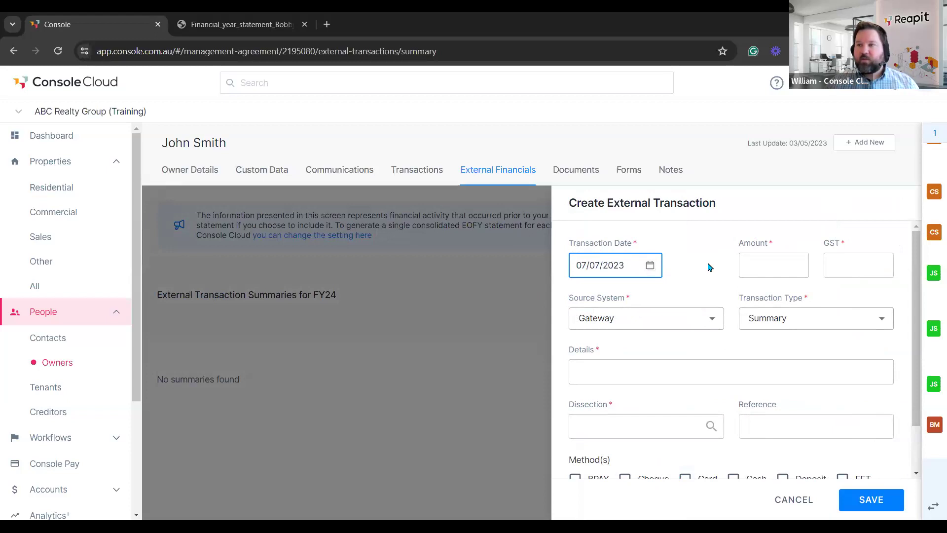
- Set the external transaction's amount to $100 and its GST to $10
left_click(784, 265)
type("$1")
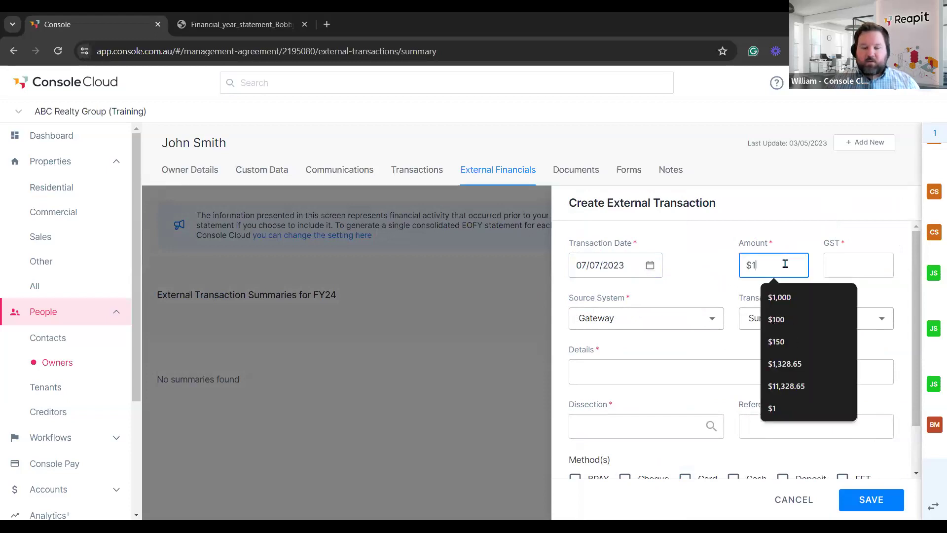
type("00")
left_click(857, 266)
type("$10")
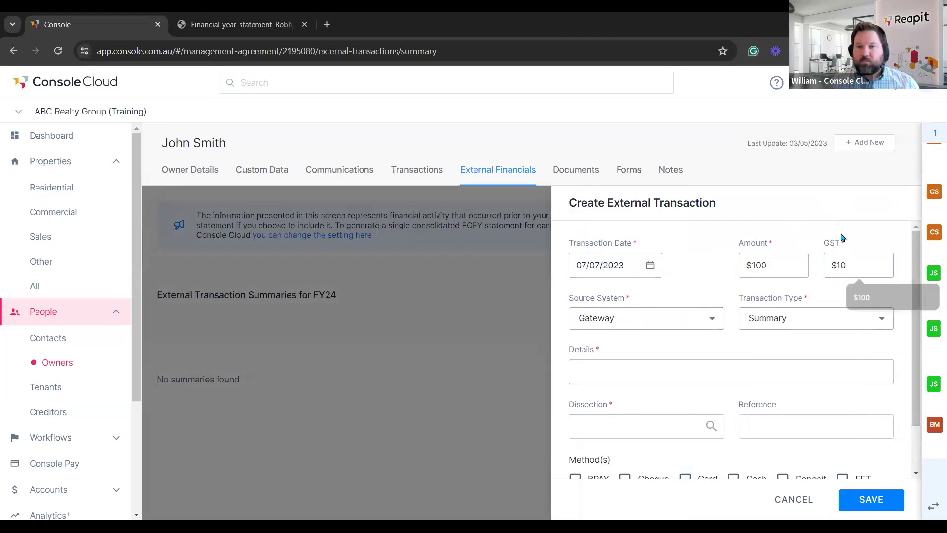
- Set the source system to Rest and the transaction type to Water Debit
left_click(690, 375)
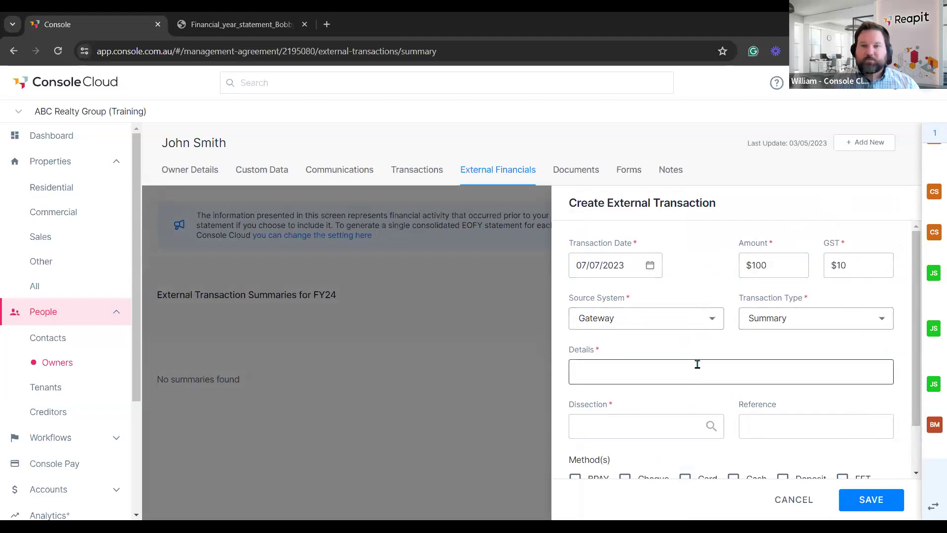
scroll(698, 364, "down", 1)
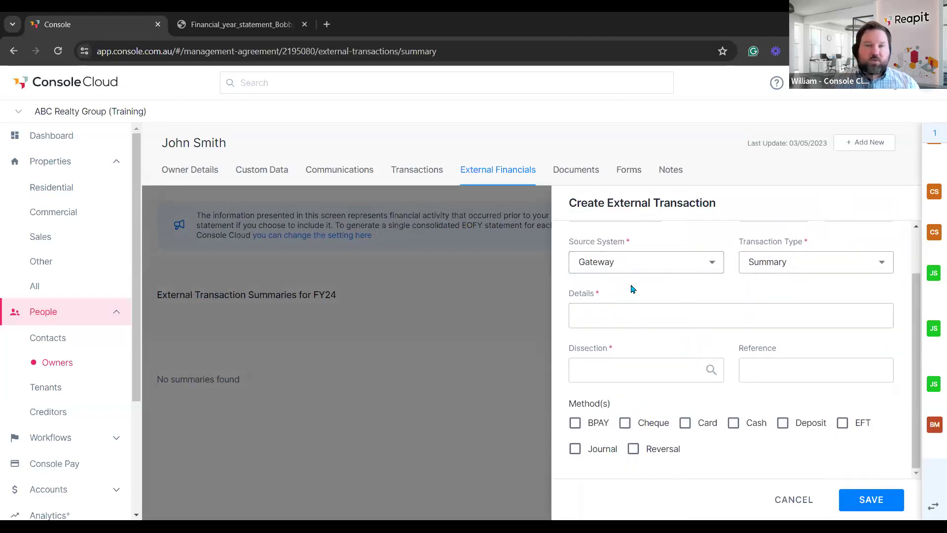
left_click(644, 261)
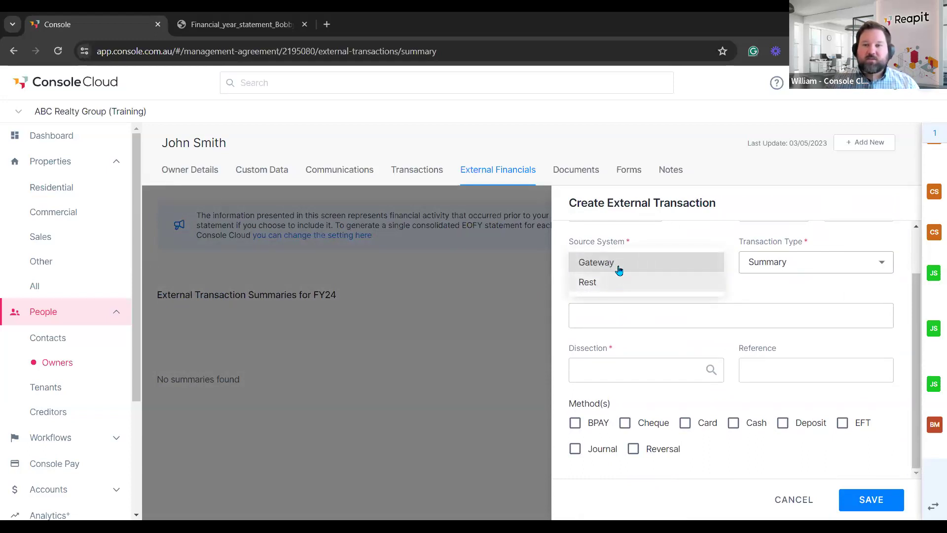
left_click(617, 282)
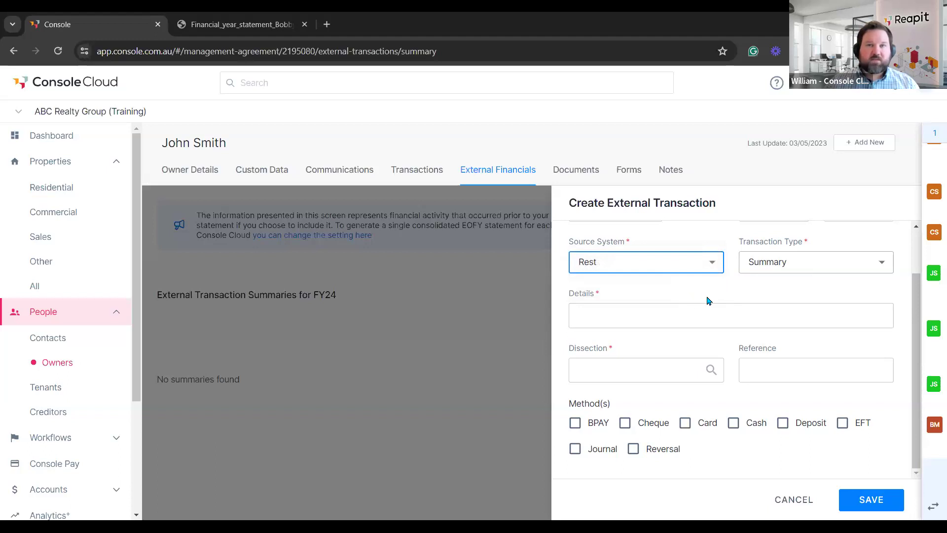
left_click(819, 265)
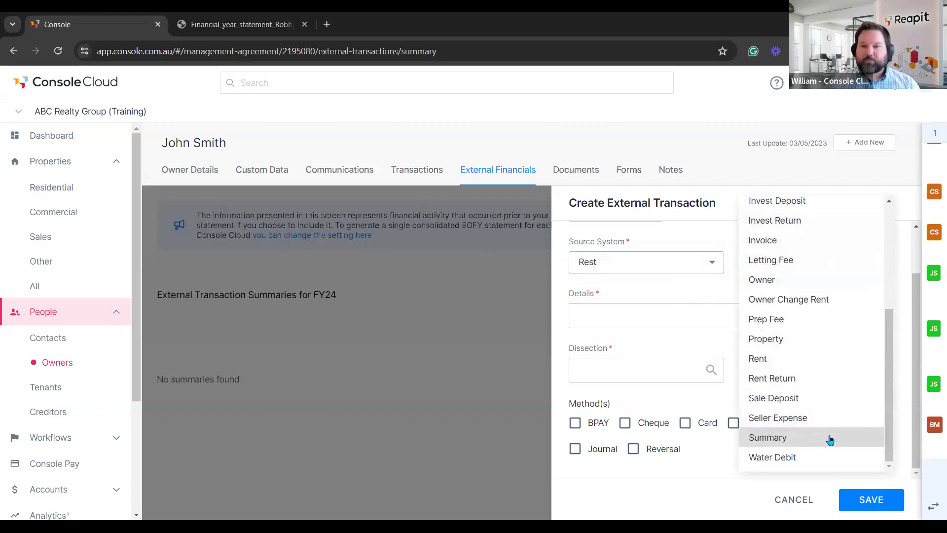
left_click(787, 449)
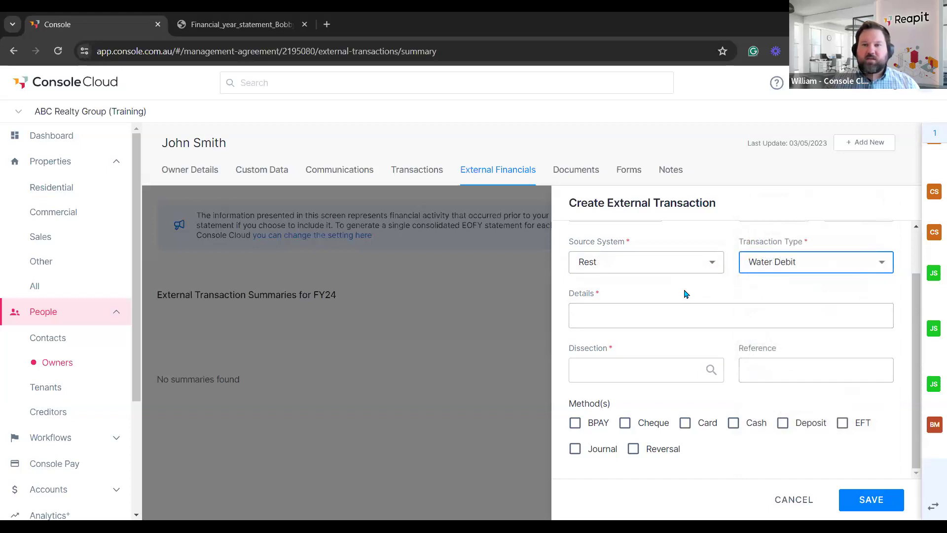
- Enter "Water Debit" as the external transaction's details
left_click(625, 320)
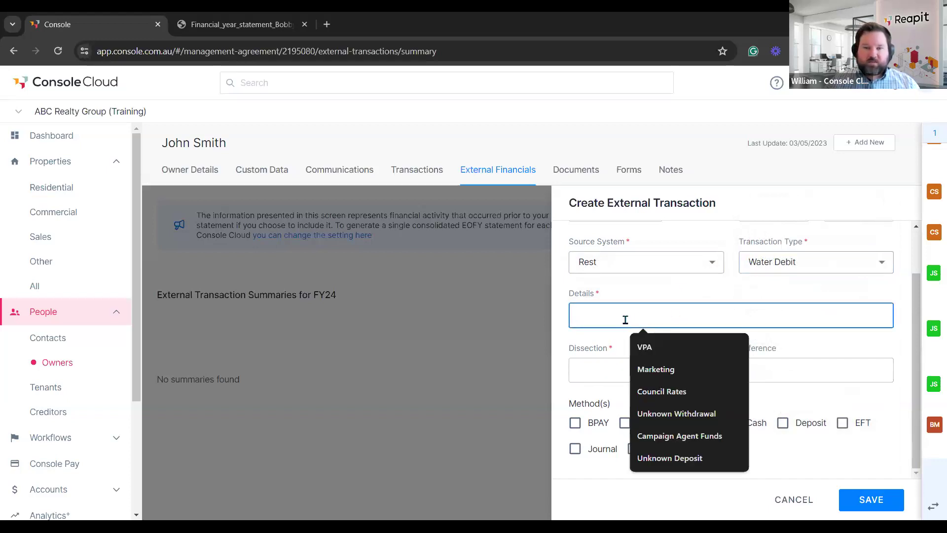
type("Water")
key("BackSpace")
key("BackSpace")
key("BackSpace")
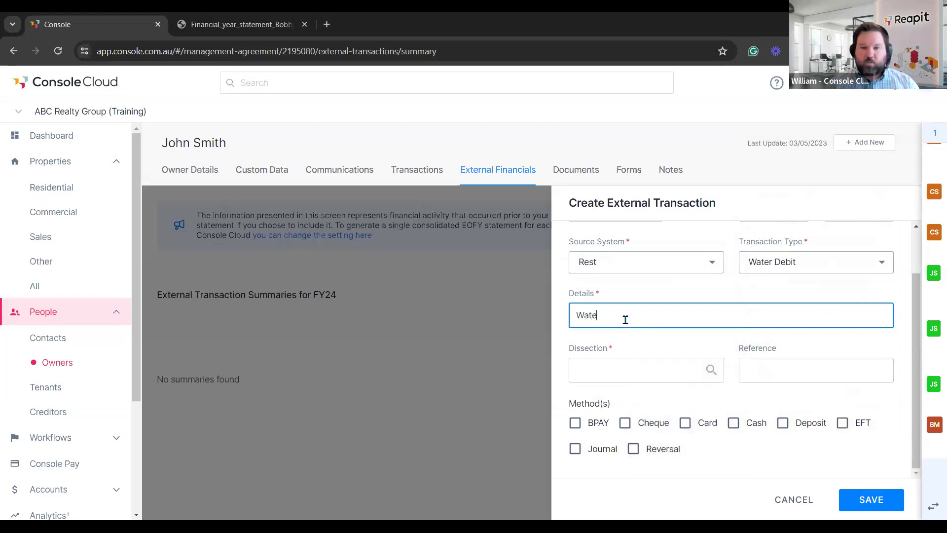
type("Water Debt")
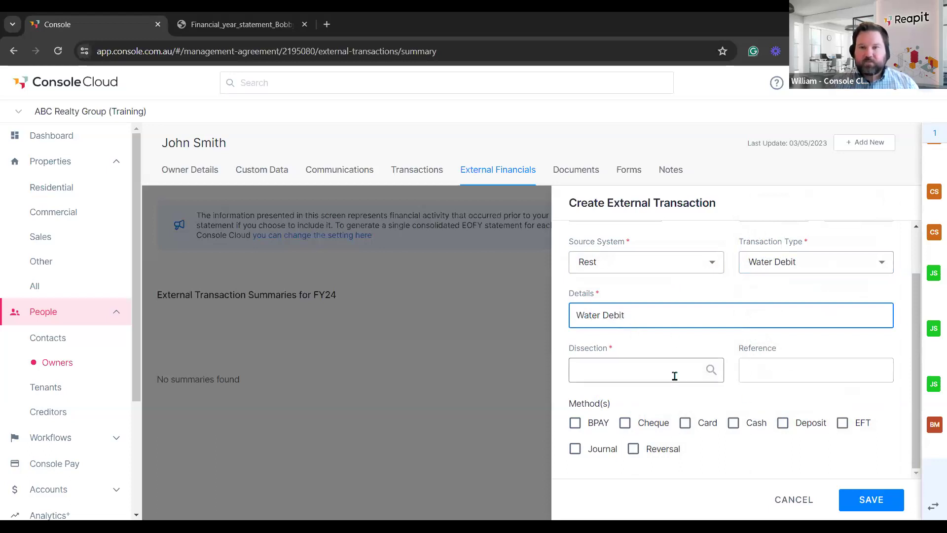
- Search the dissections for "water" and assign Expense - Water Rates, leaving the reference empty
left_click(624, 374)
type("water")
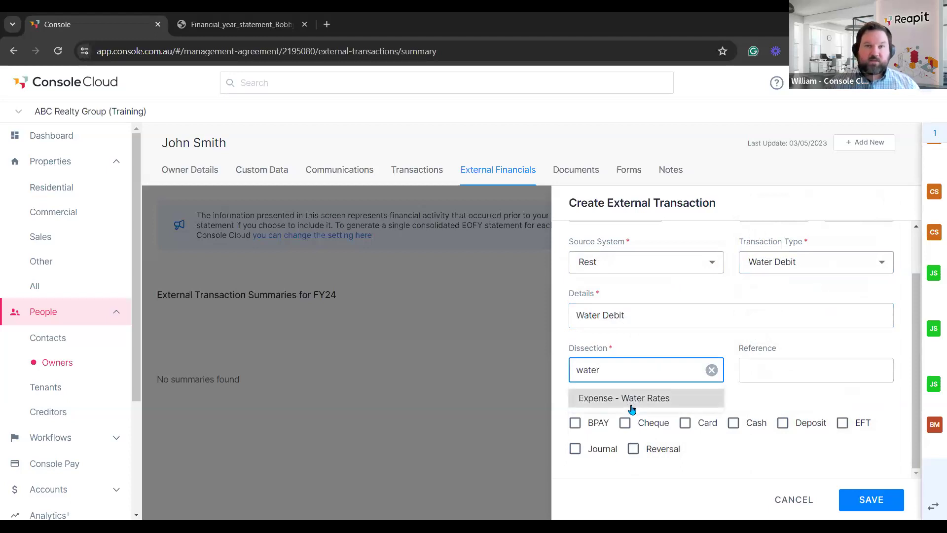
left_click(632, 409)
left_click(779, 371)
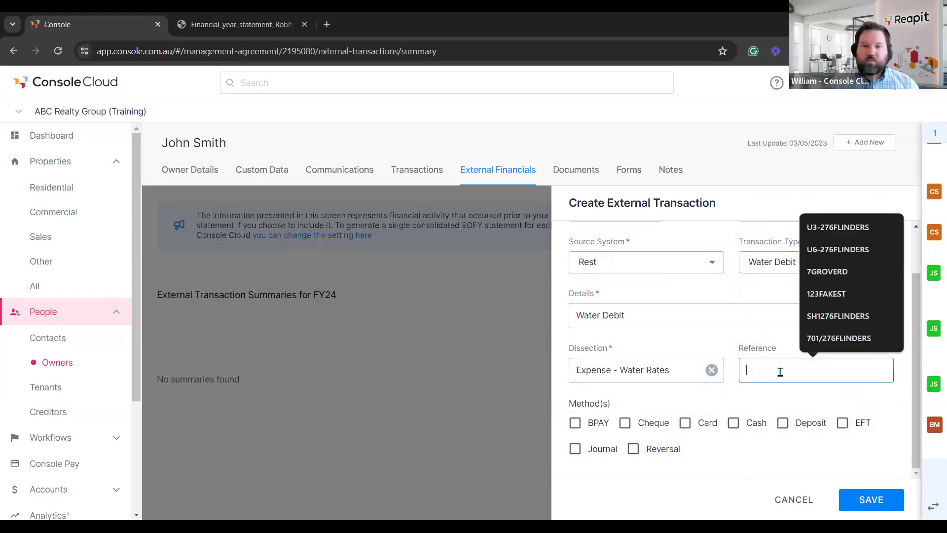
left_click(728, 349)
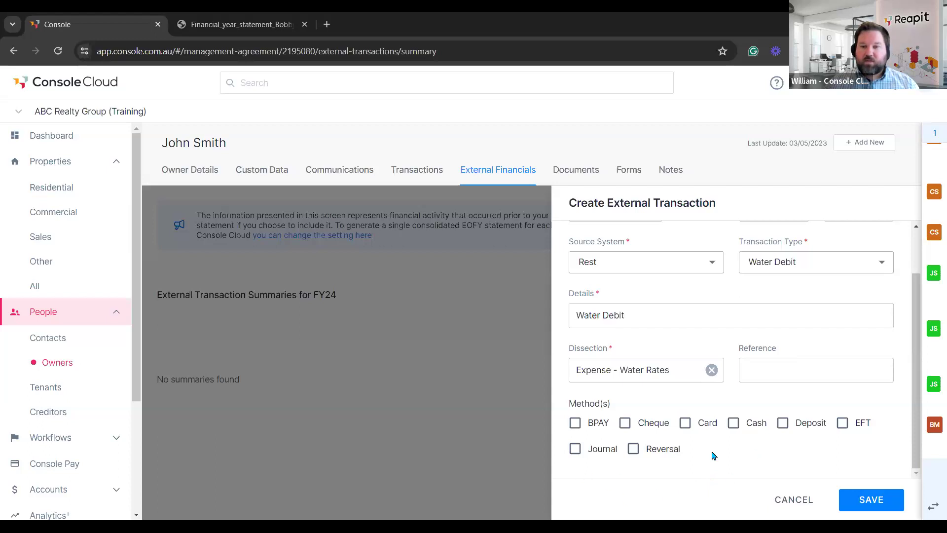
- Choose BPAY as the payment method, save the water transaction, and dismiss the notification
left_click(592, 426)
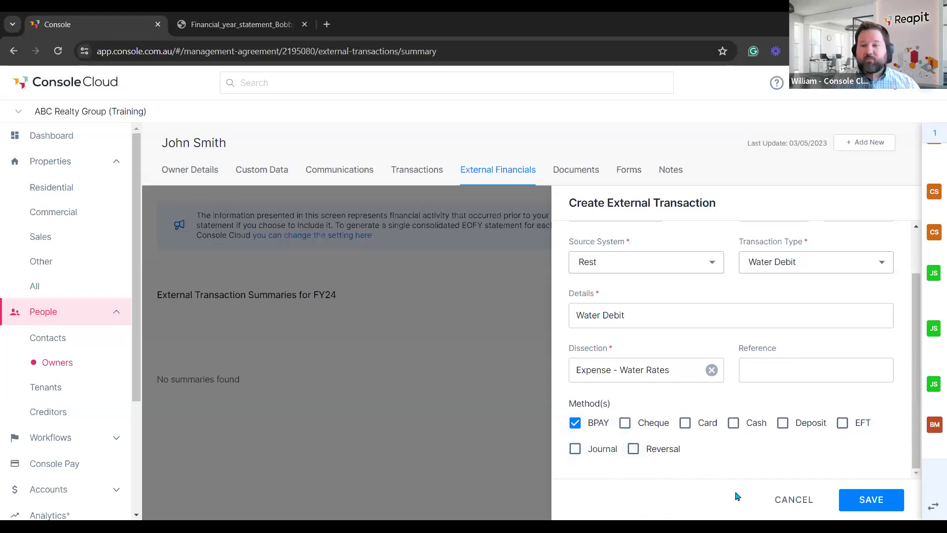
left_click(873, 500)
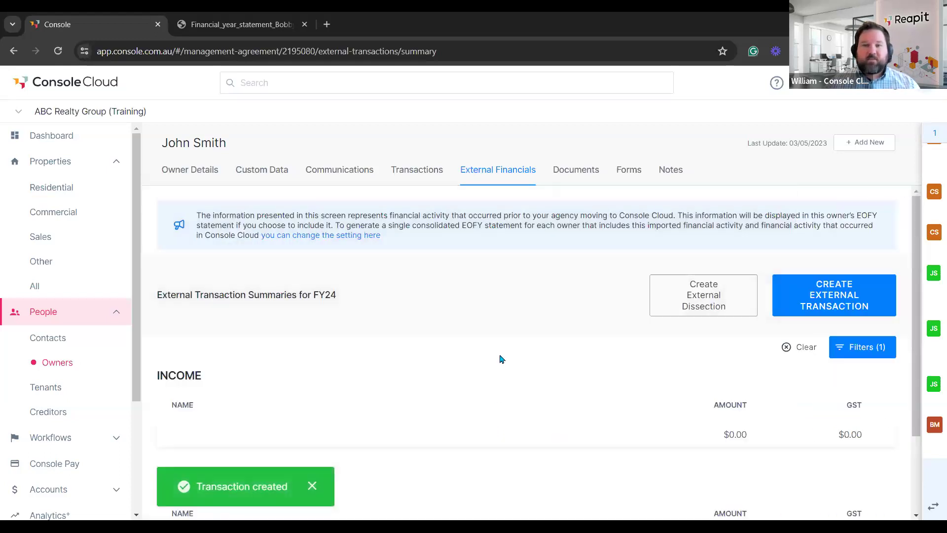
scroll(496, 321, "down", 2)
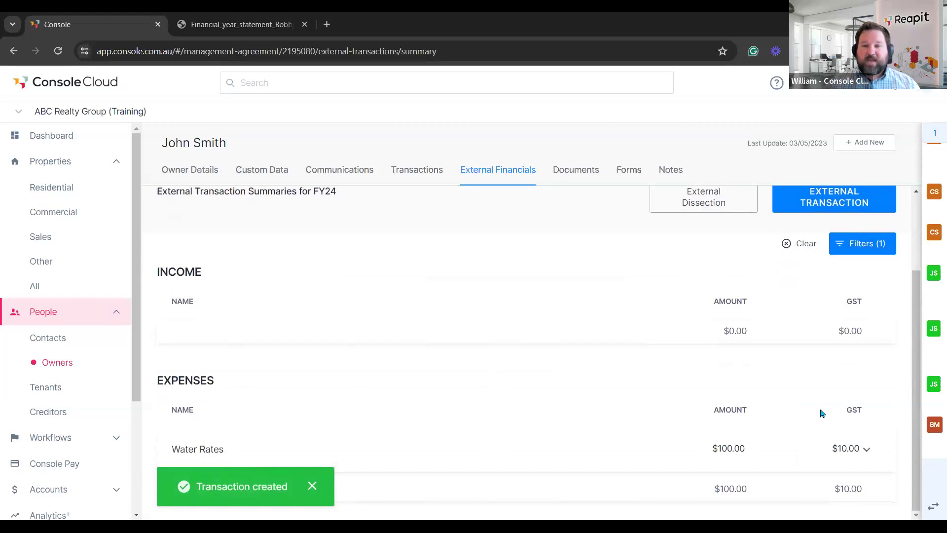
left_click(312, 485)
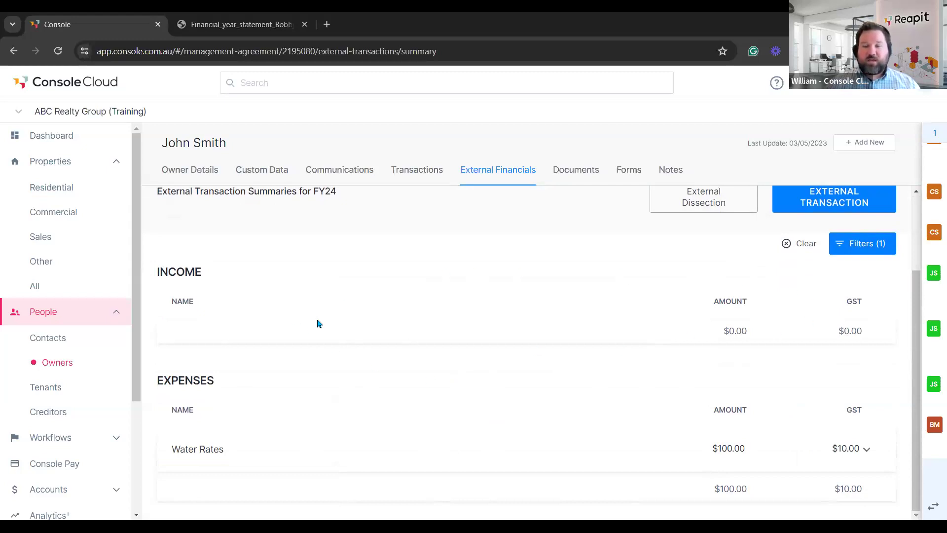
- Start another external transaction of type Rent with an amount of $1,000 and GST of $100
scroll(577, 355, "up", 1)
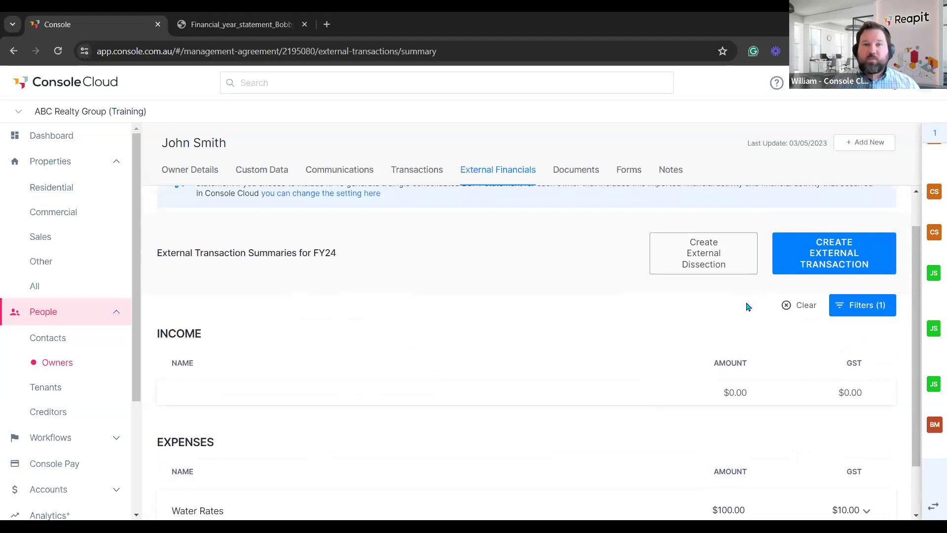
left_click(834, 254)
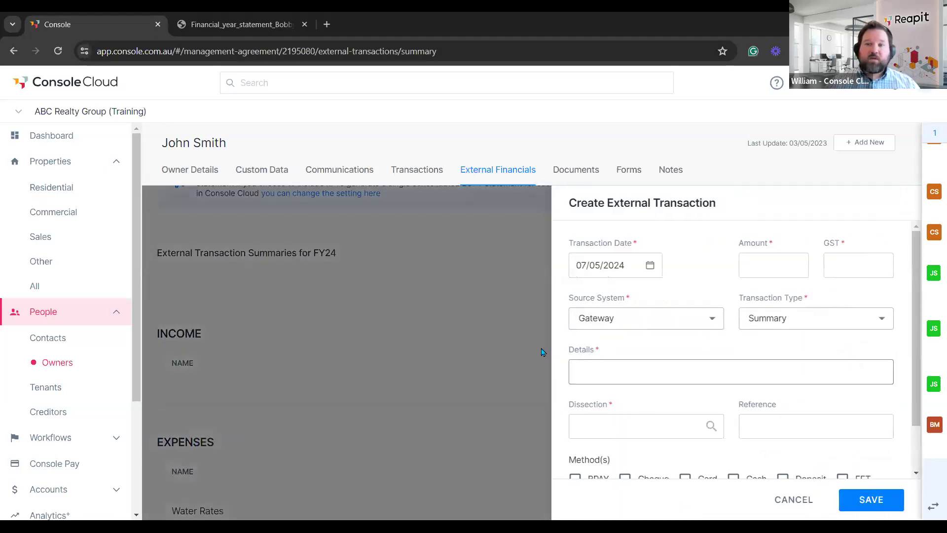
left_click(814, 323)
left_click(770, 360)
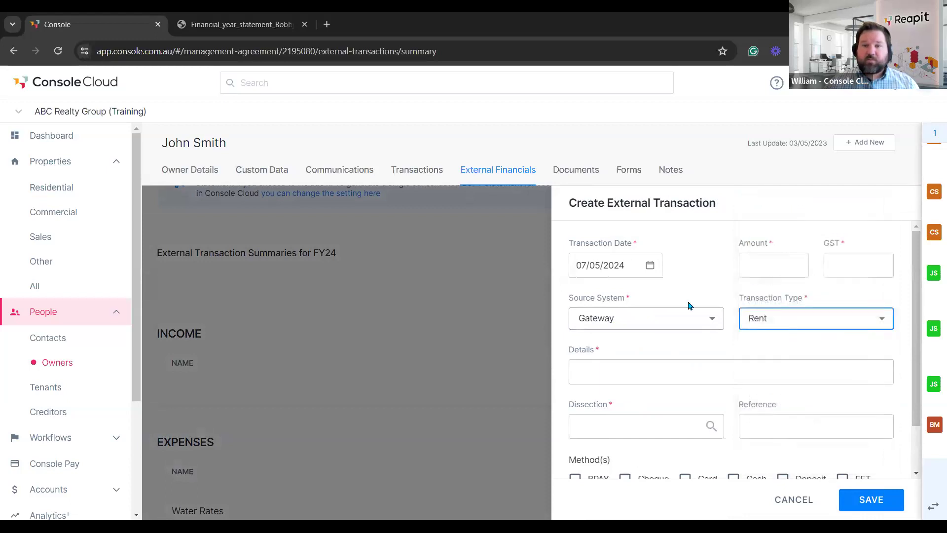
left_click(776, 270)
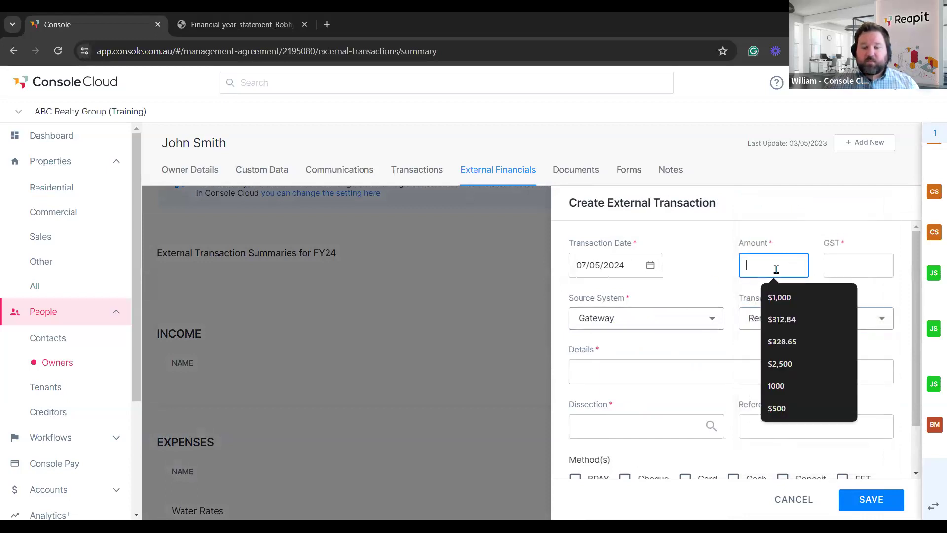
left_click(797, 293)
left_click(860, 262)
left_click(875, 289)
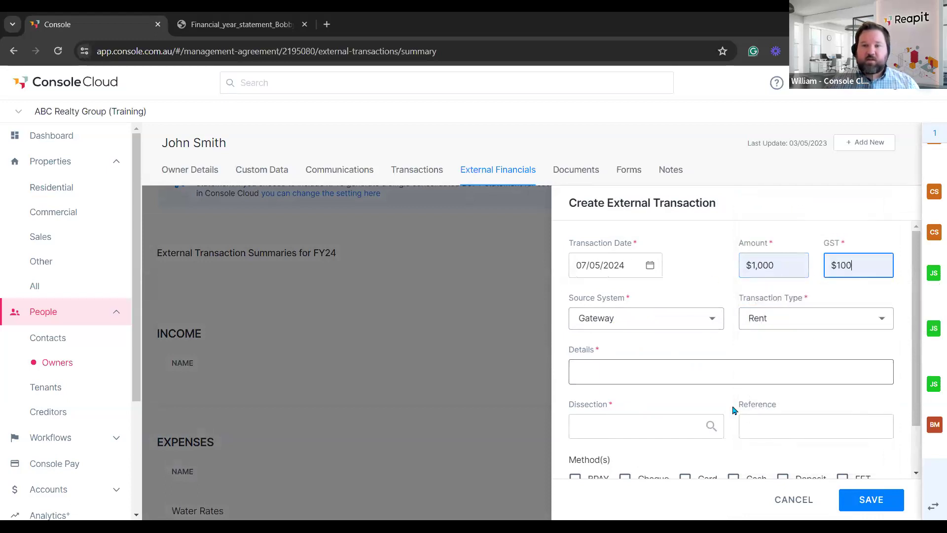
- Enter "Rent from X to Y" as the details and change the month of the transaction date to 07
left_click(642, 369)
type("Rent from X to Y")
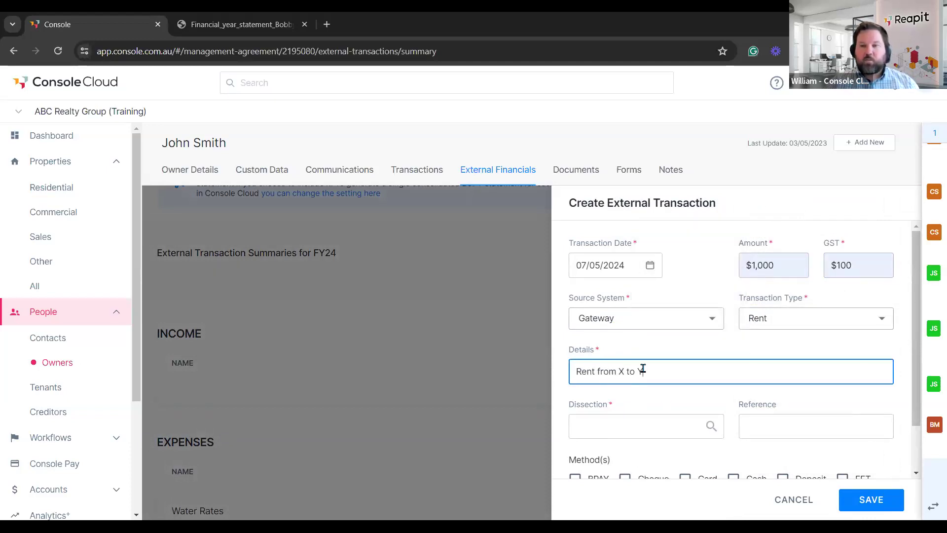
left_click(612, 266)
key("BackSpace")
type("7")
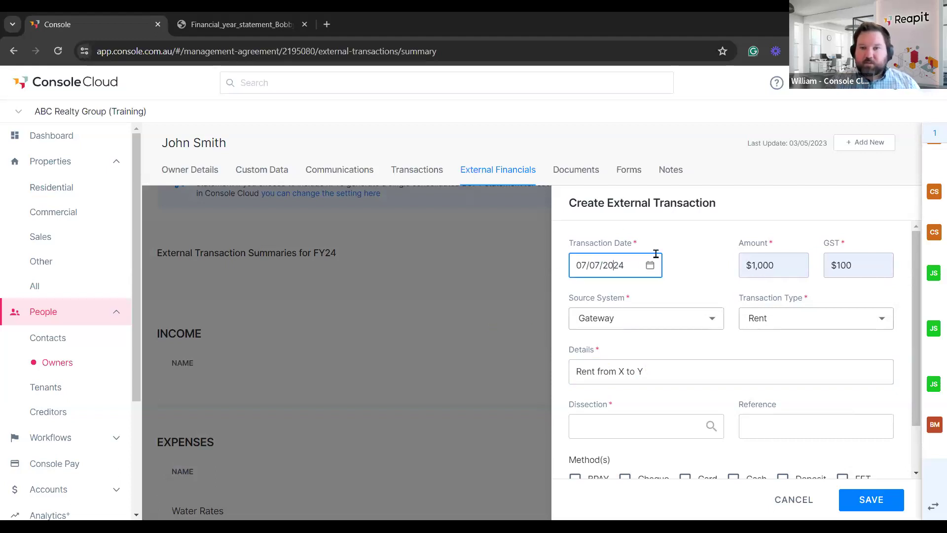
- Assign the Income - Rent dissection and the Deposit method, save the rent transaction, and review the income and expense summaries
scroll(681, 302, "down", 2)
left_click(633, 369)
type("rent")
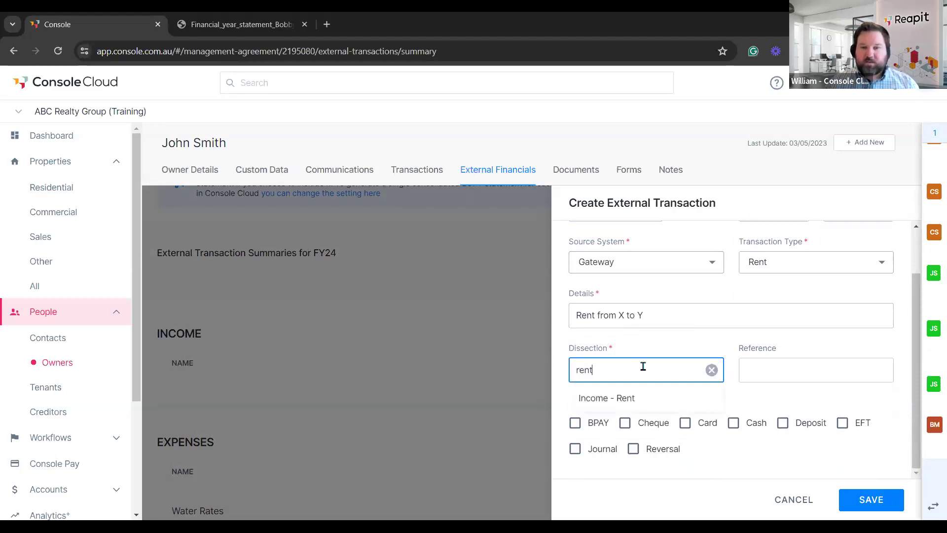
left_click(624, 398)
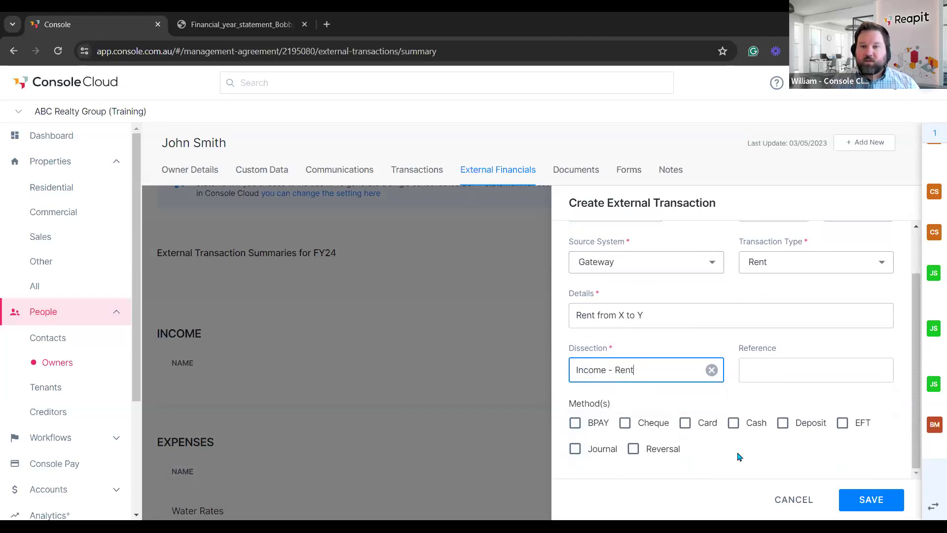
left_click(783, 422)
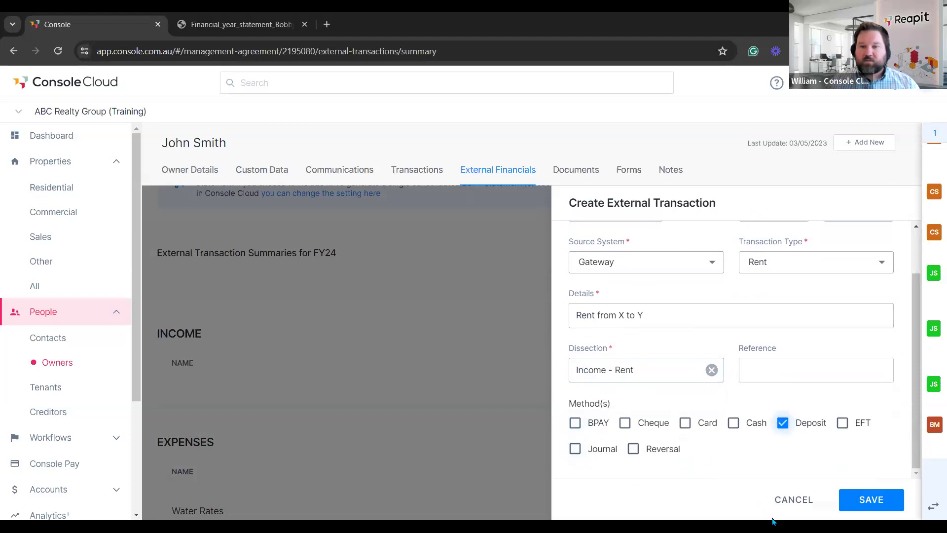
left_click(872, 500)
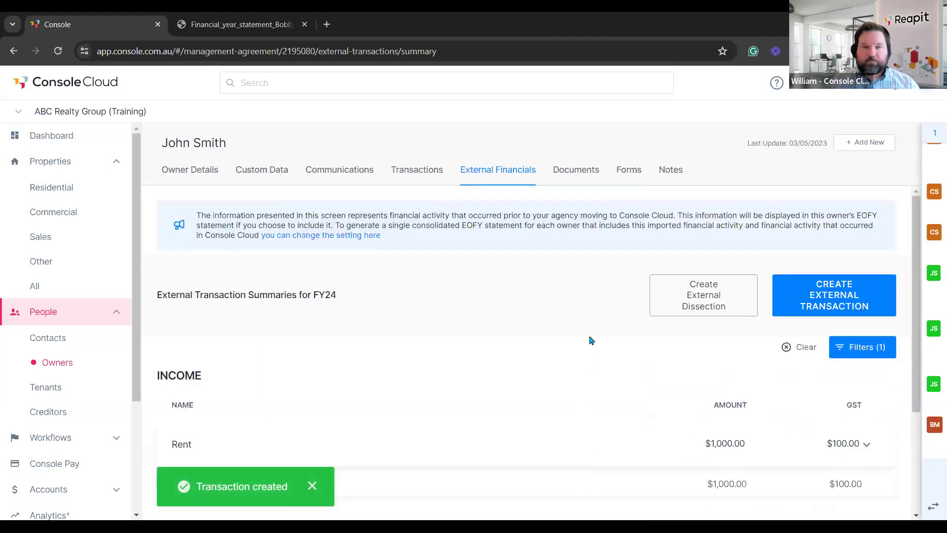
scroll(591, 340, "down", 3)
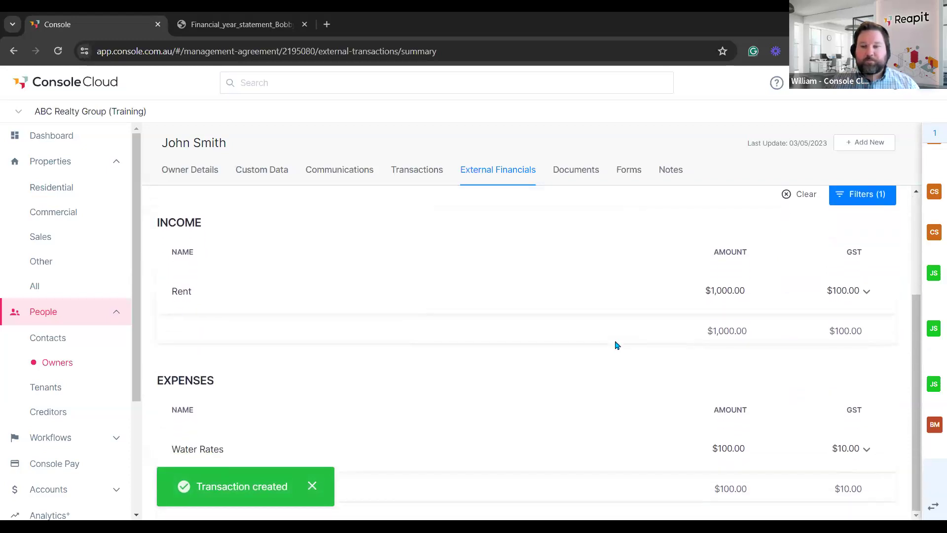
scroll(617, 348, "up", 3)
scroll(611, 349, "down", 3)
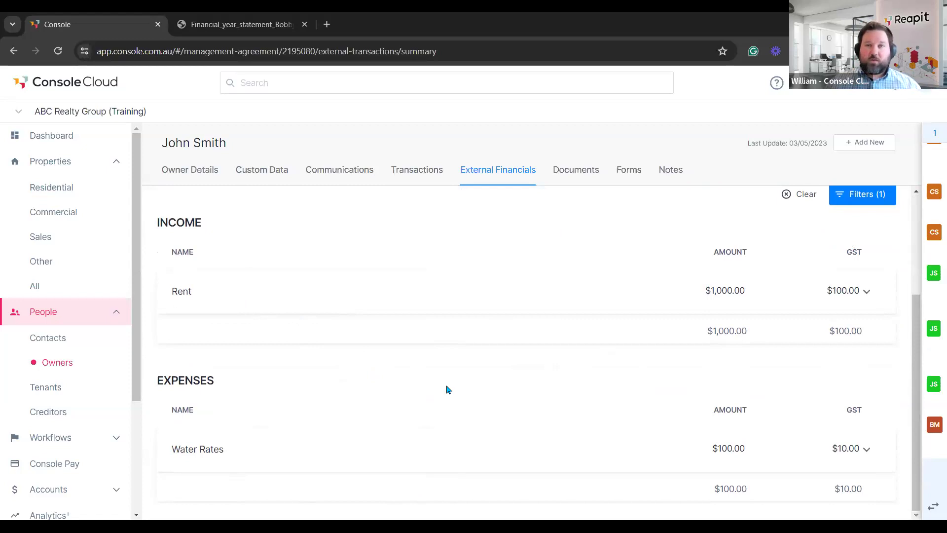
scroll(454, 390, "up", 3)
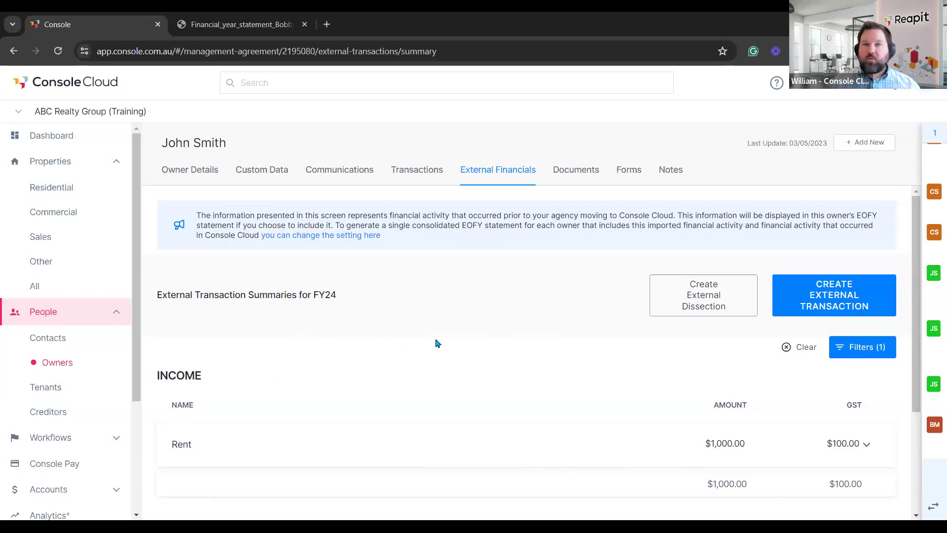
- Open the list of new bills in the accounts area
left_click(117, 163)
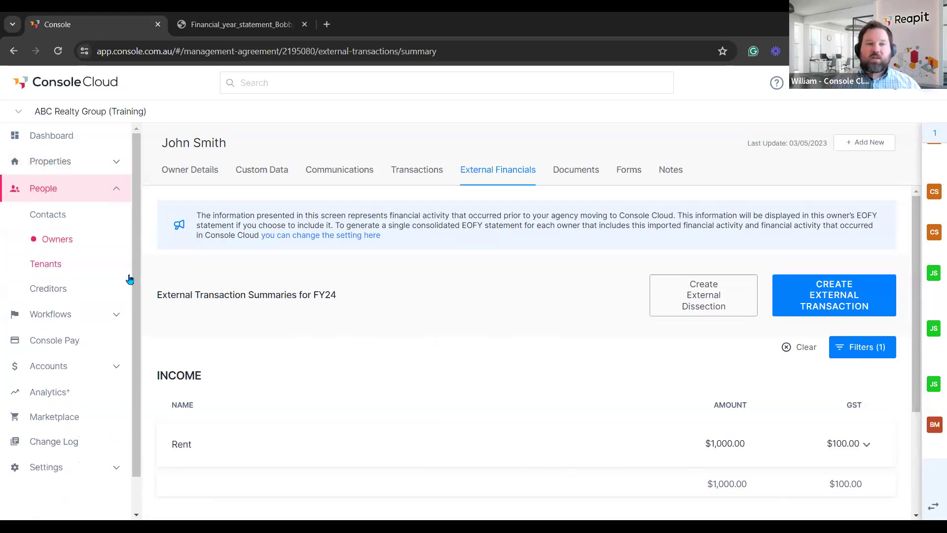
left_click(113, 370)
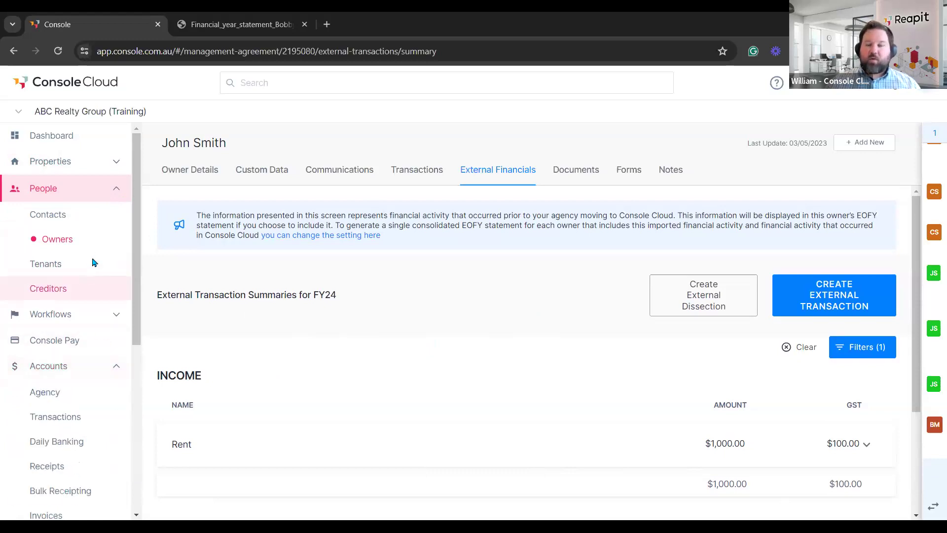
scroll(93, 262, "down", 3)
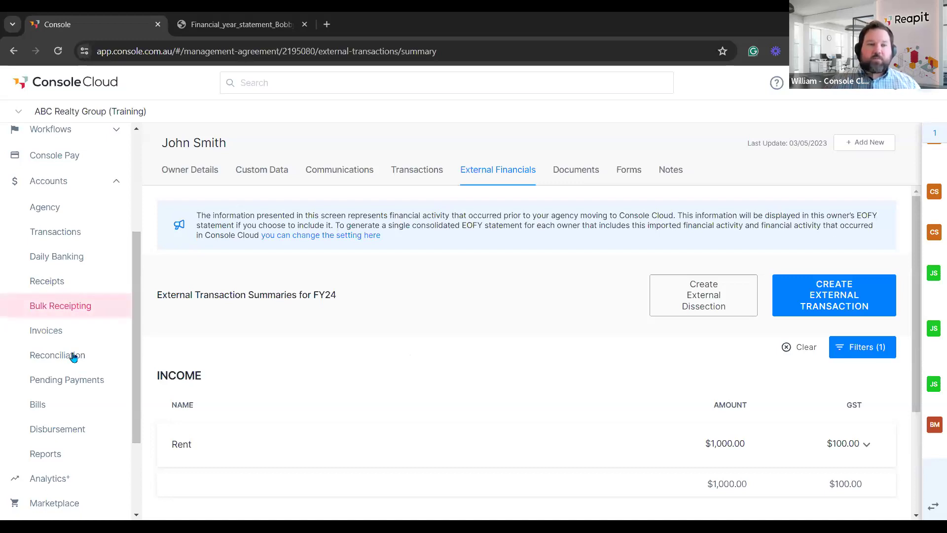
left_click(69, 406)
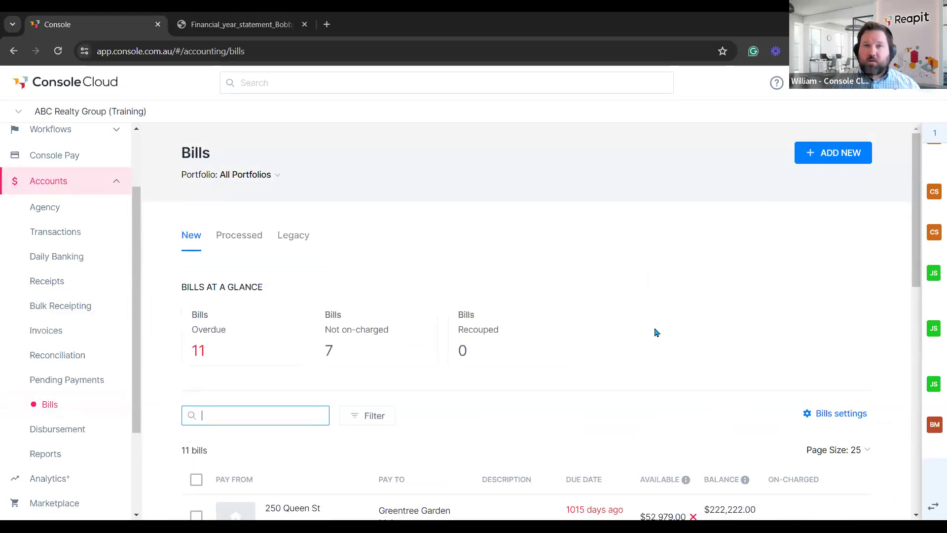
- Open the General Insurance repairs bill due 21 Jun 2023 and process its payment
scroll(657, 333, "down", 4)
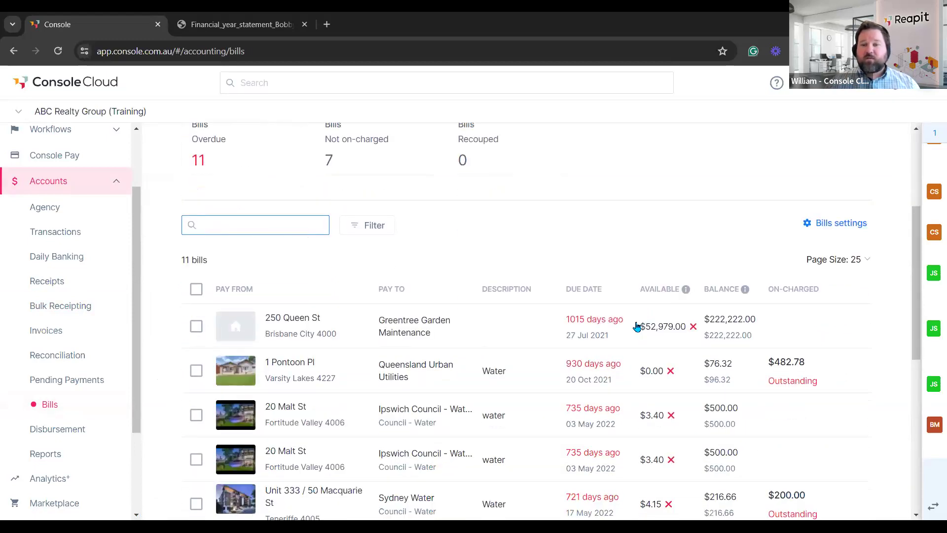
scroll(442, 406, "down", 8)
left_click(196, 380)
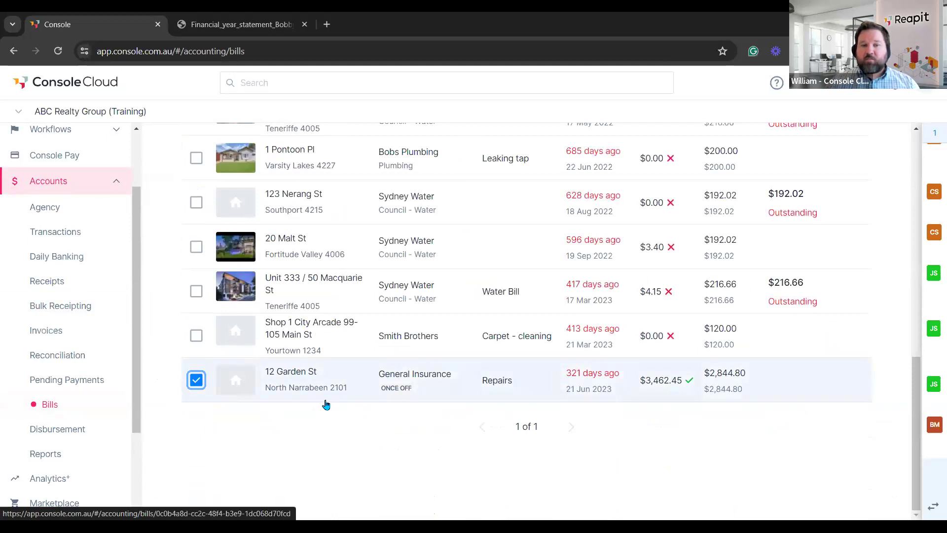
left_click(500, 391)
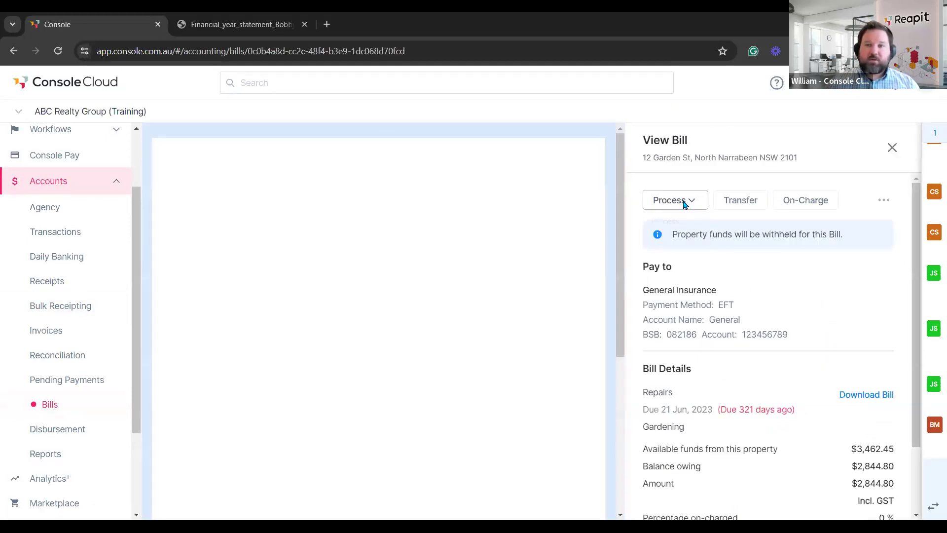
left_click(683, 201)
left_click(680, 223)
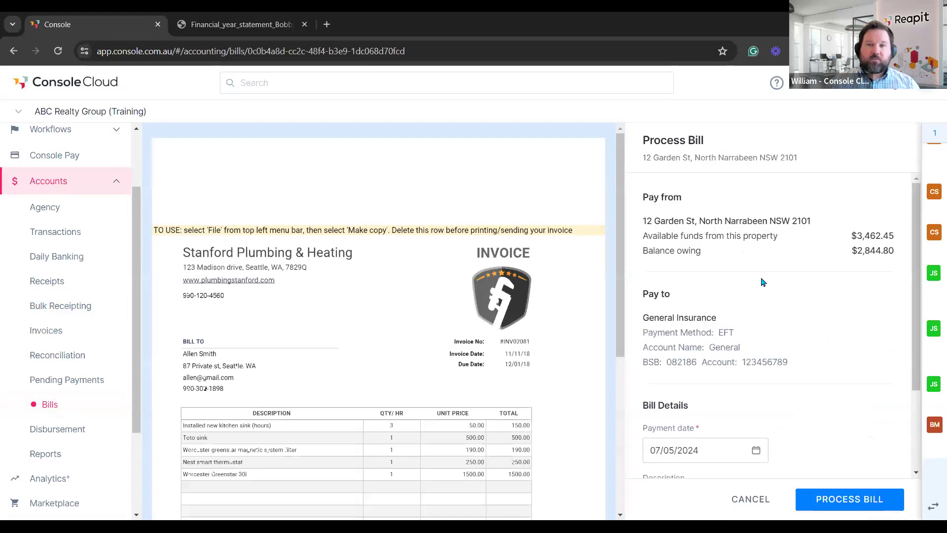
left_click(861, 491)
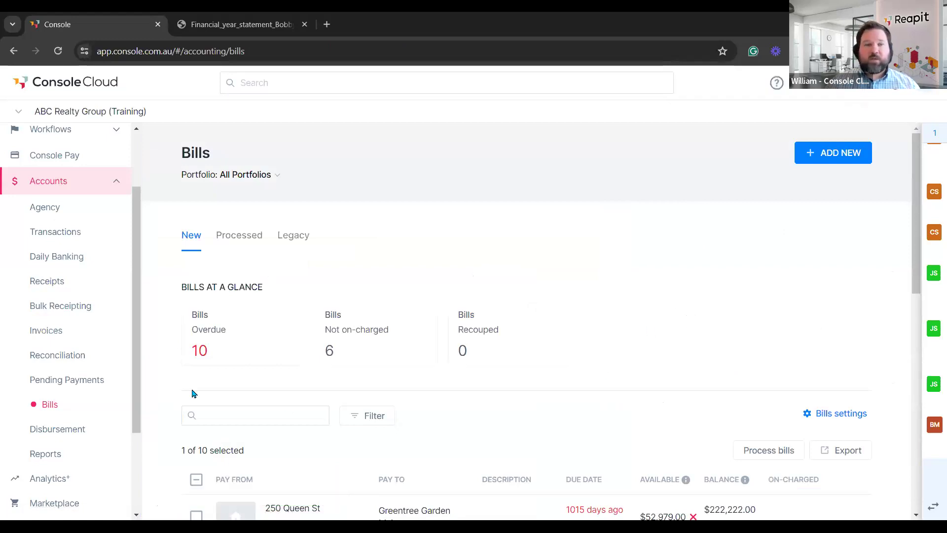
- View the receipt creation page and check the daily banking status
left_click(55, 282)
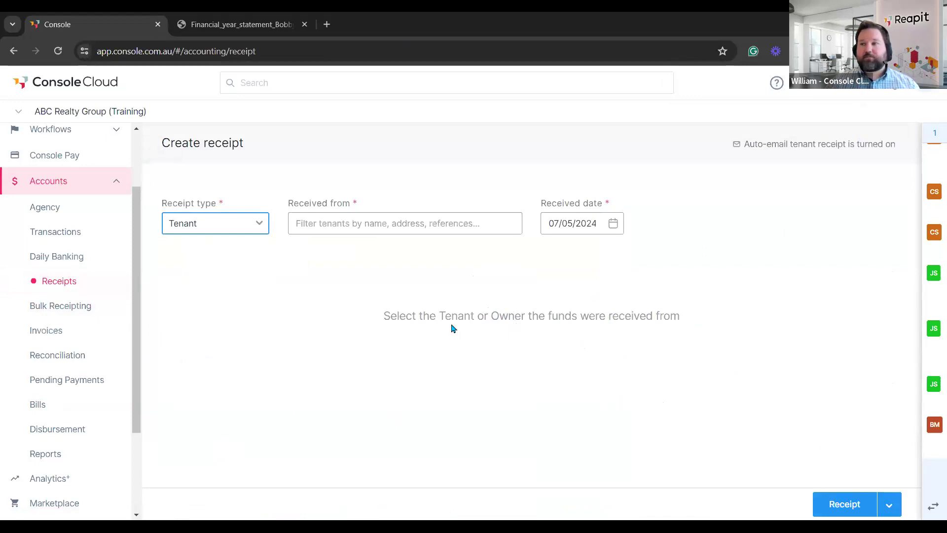
left_click(64, 256)
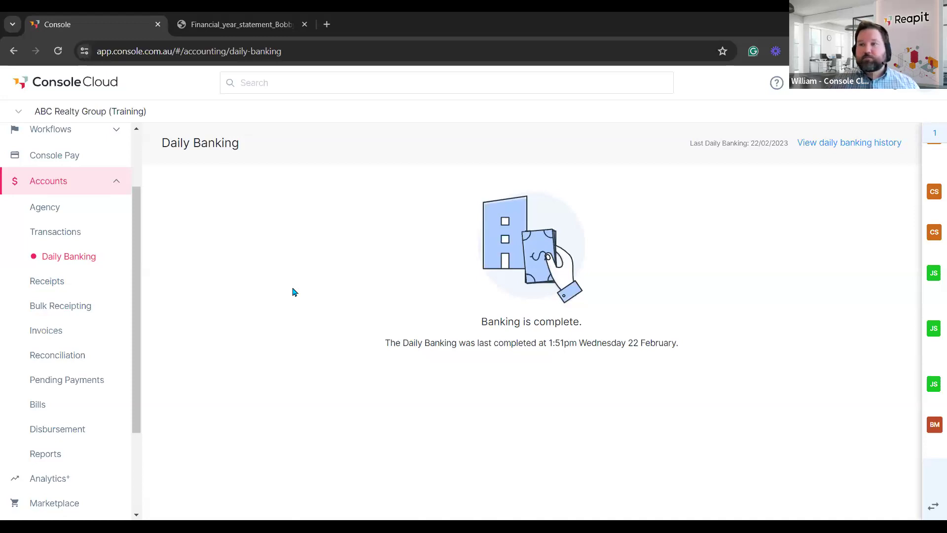
left_click(84, 266)
- Select all pending payments, process them, and confirm paying them
left_click(96, 384)
scroll(280, 316, "down", 1)
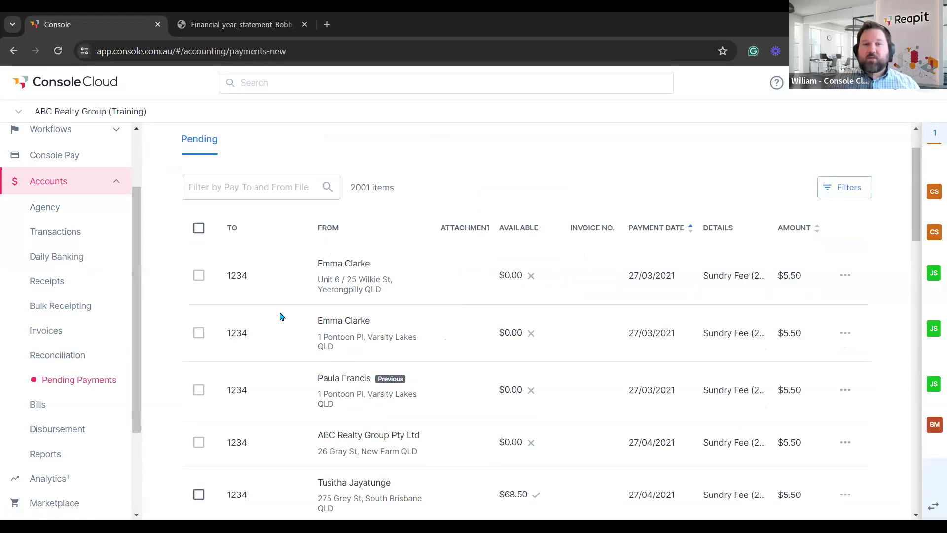
left_click(198, 228)
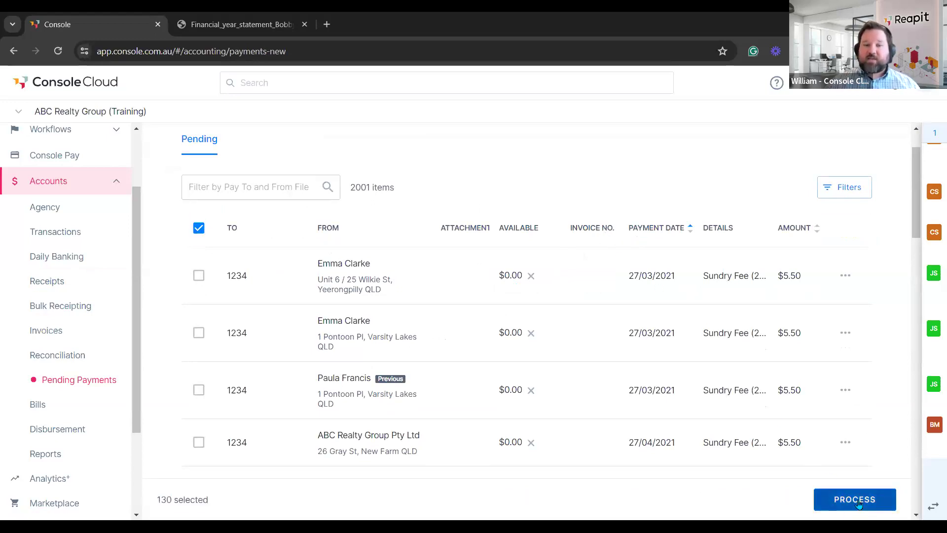
left_click(858, 501)
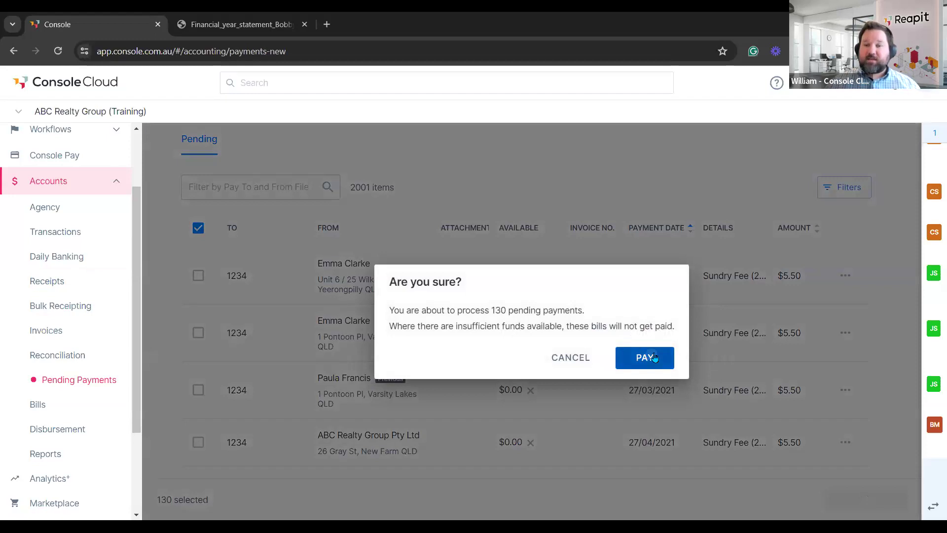
left_click(654, 357)
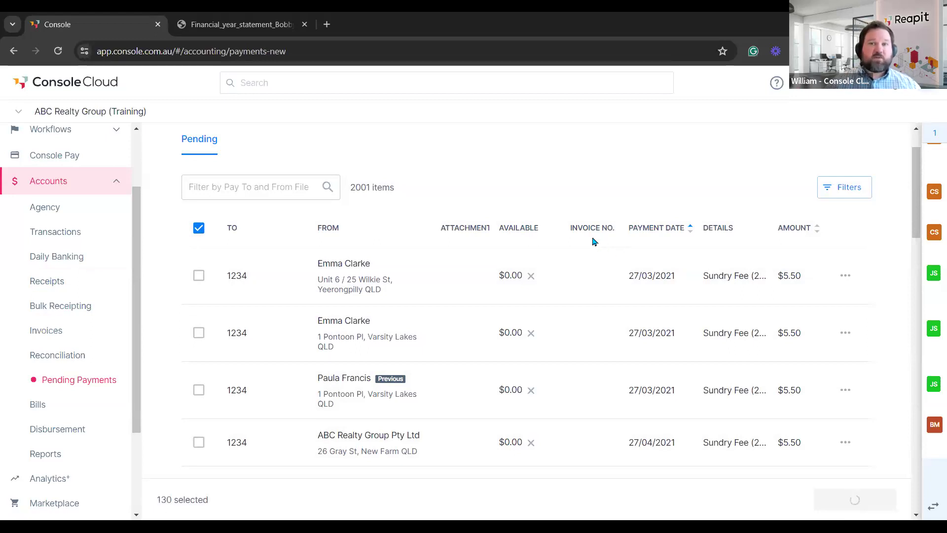
- Open the creditor disbursements and select only ABC Realty Group Pty Ltd for disbursement
left_click(112, 437)
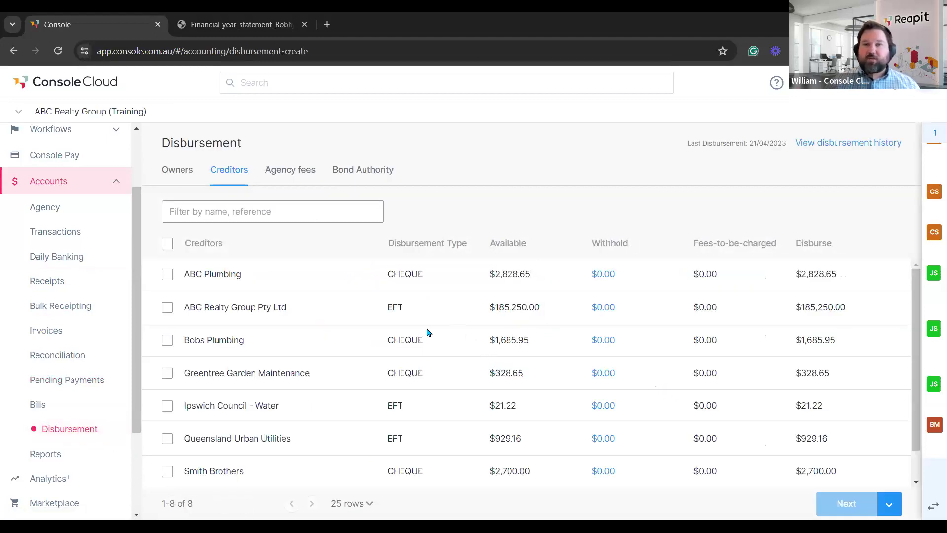
left_click(168, 246)
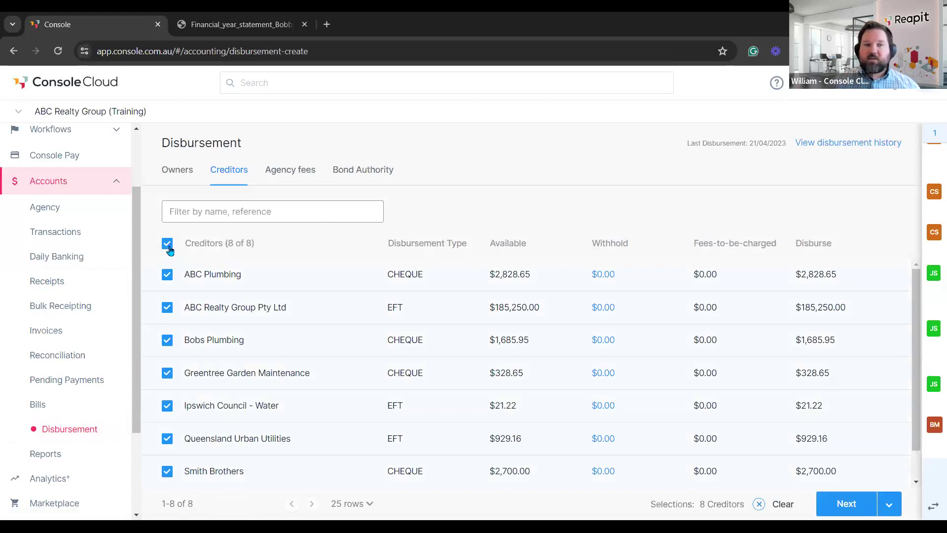
left_click(168, 246)
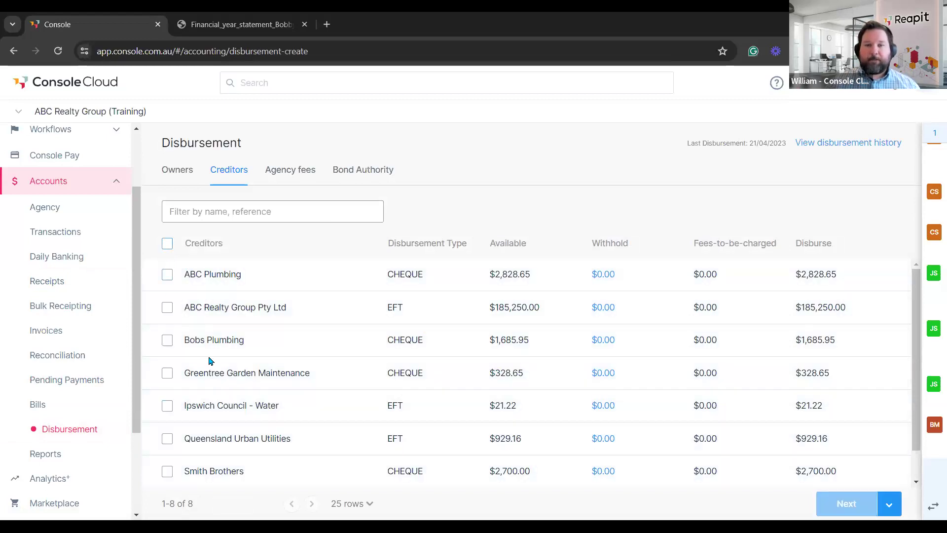
left_click(167, 308)
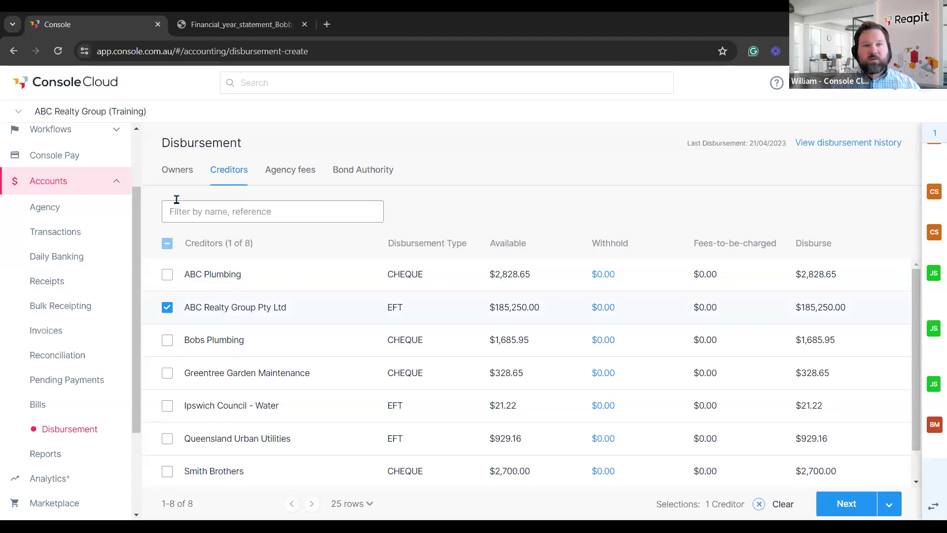
- Add the EFT owner with $5,000.00 withheld and $350.00 to disburse to the disbursement selection
left_click(181, 175)
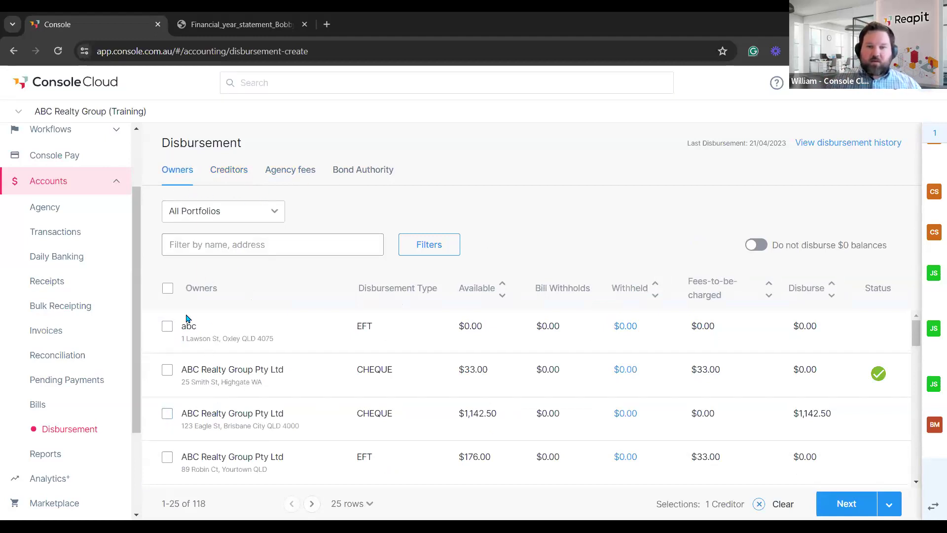
scroll(219, 370, "down", 4)
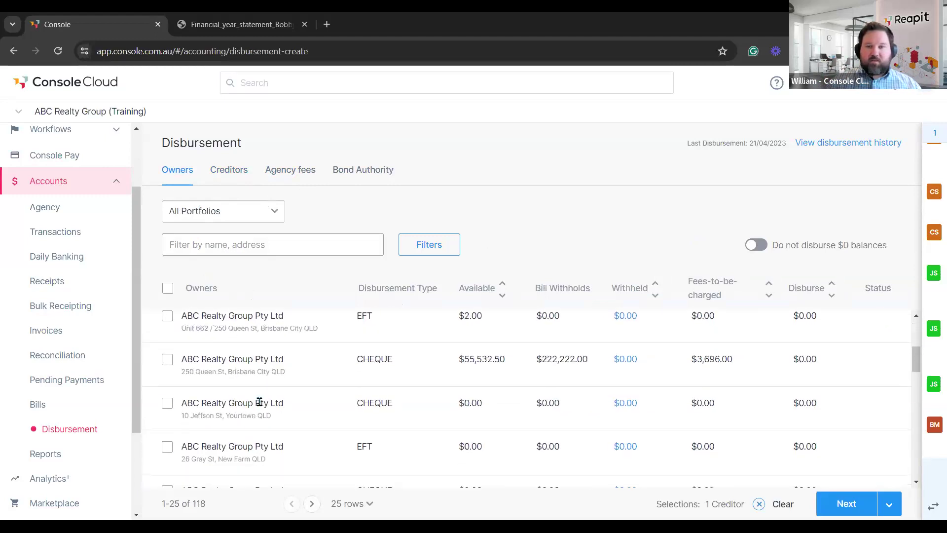
scroll(206, 361, "down", 3)
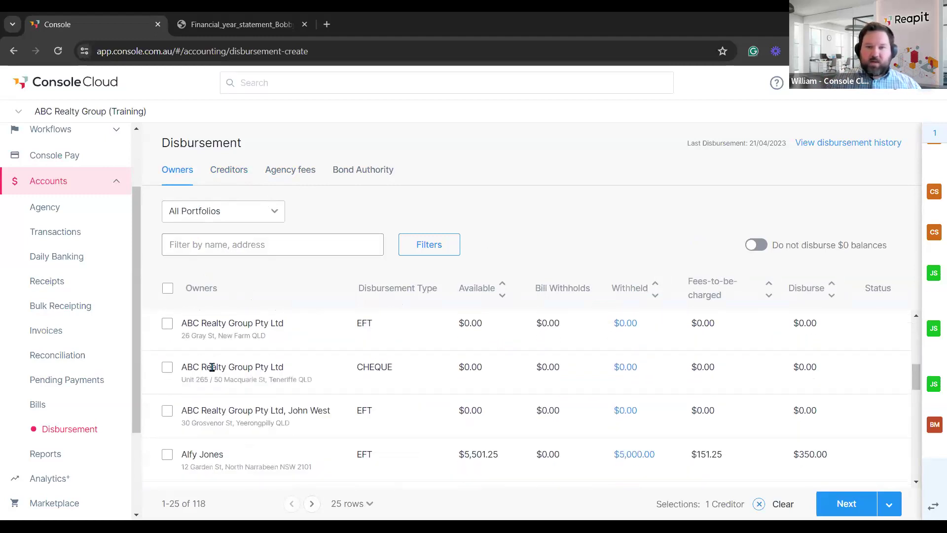
left_click(167, 455)
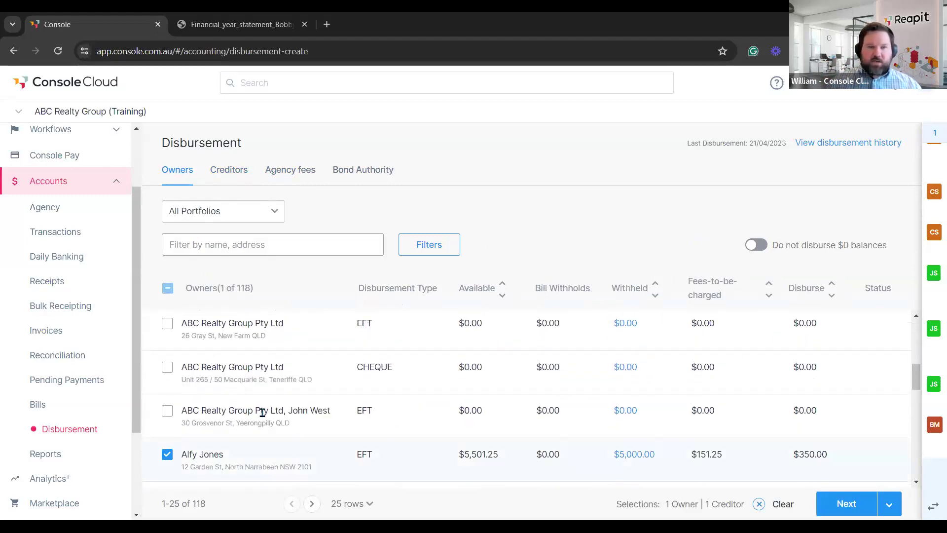
scroll(271, 417, "up", 5)
- Check the agency fees without selecting any, process the disbursement for the selected owner and creditor, and close the confirmation
left_click(306, 173)
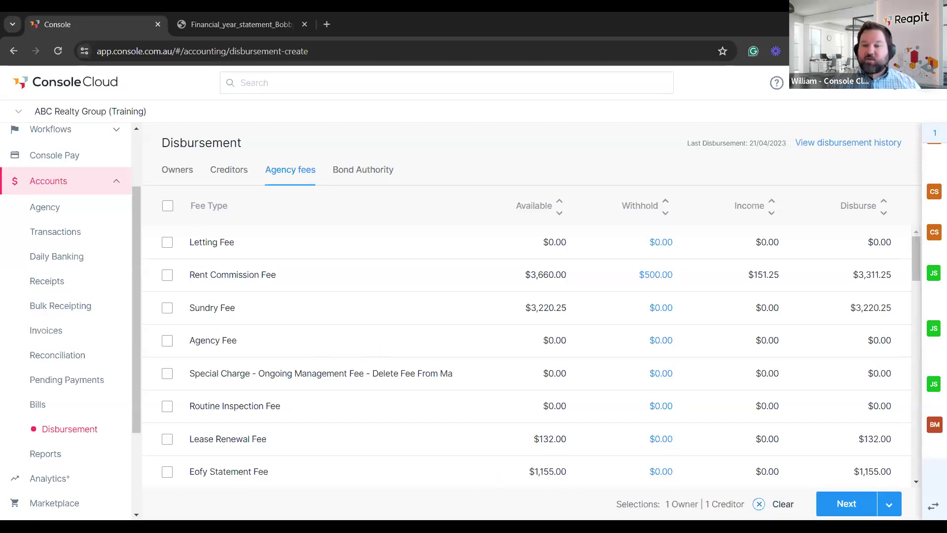
left_click(845, 506)
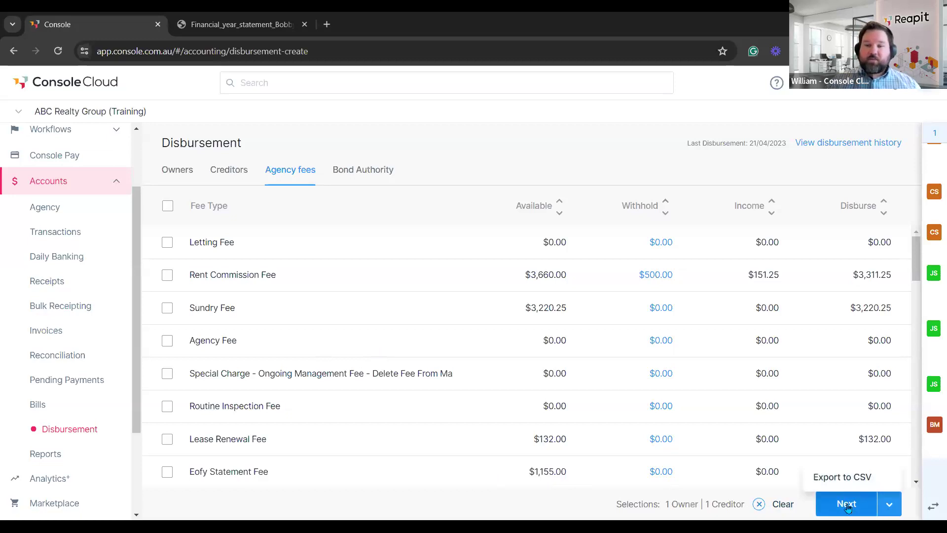
left_click(859, 292)
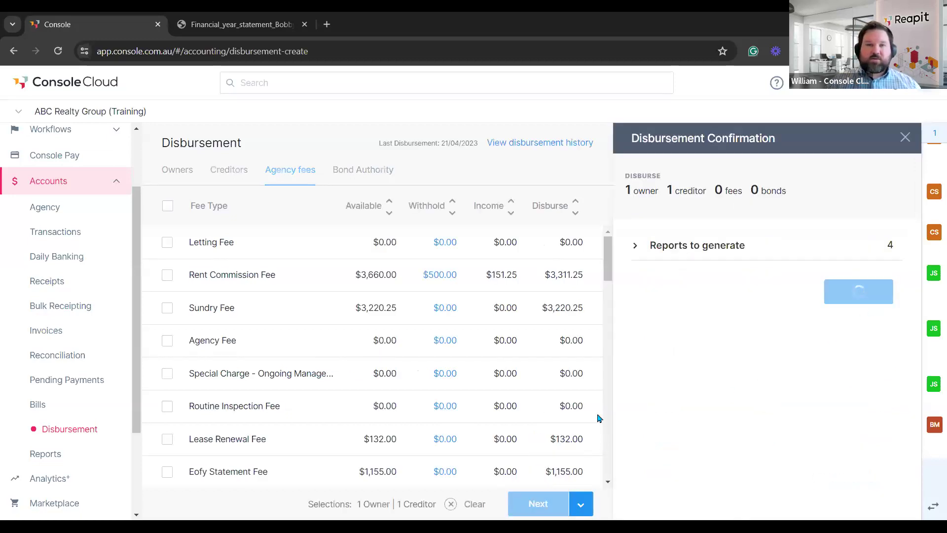
left_click(906, 138)
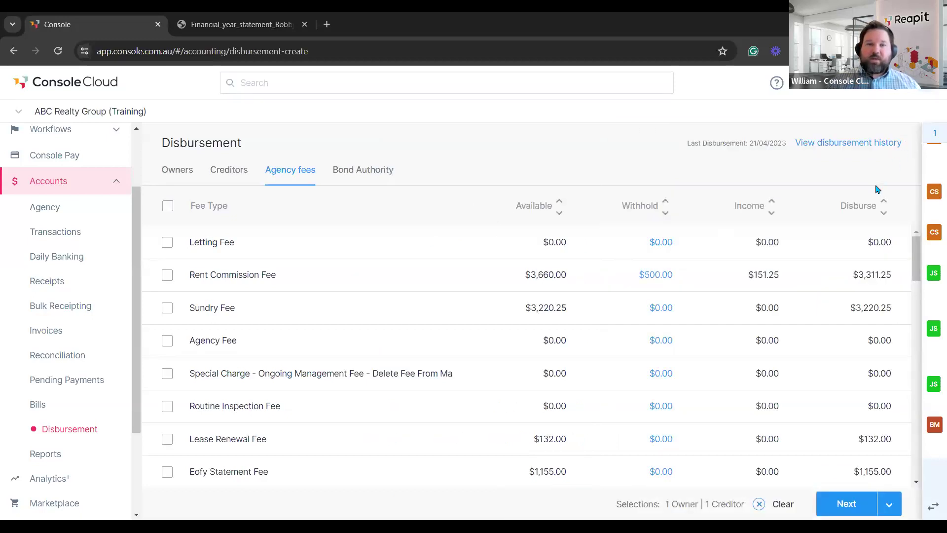
- Open the reconciliation and copy the ledger balance of 4886059.36 into the closing statement balance
left_click(59, 364)
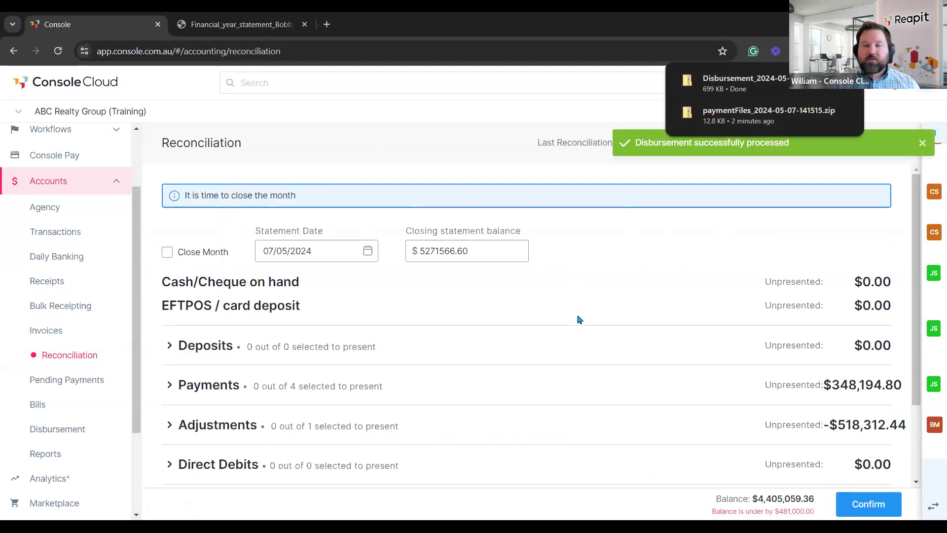
scroll(580, 321, "down", 2)
scroll(538, 360, "up", 2)
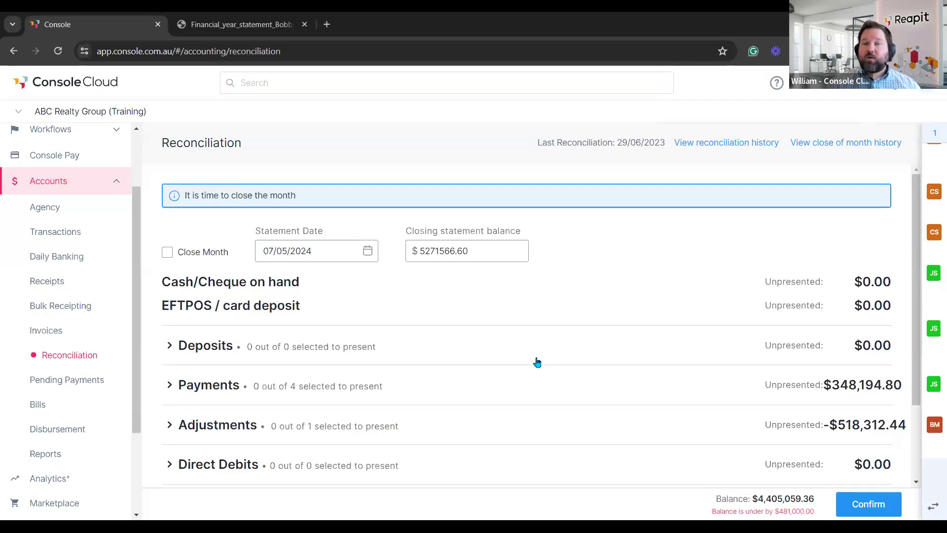
scroll(573, 353, "down", 2)
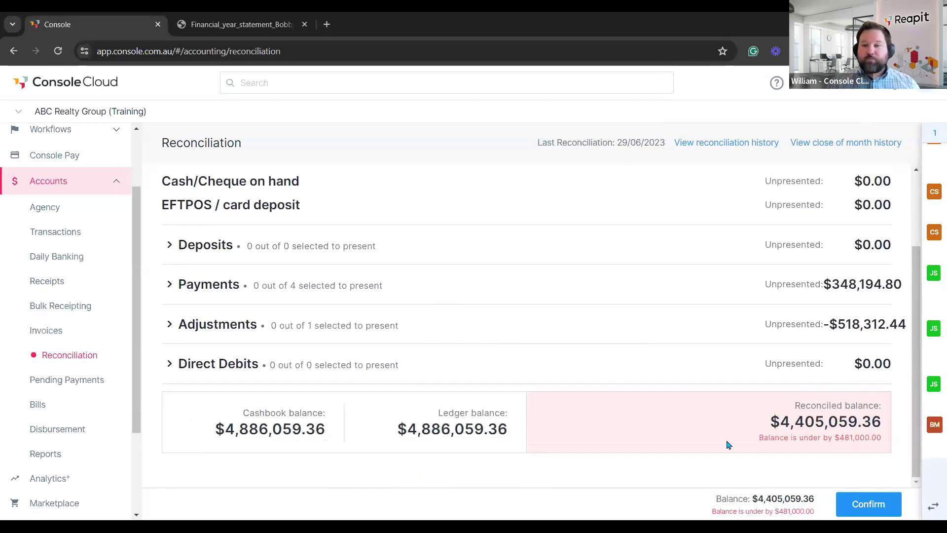
left_click_drag(510, 429, 402, 429)
key("ctrl+c")
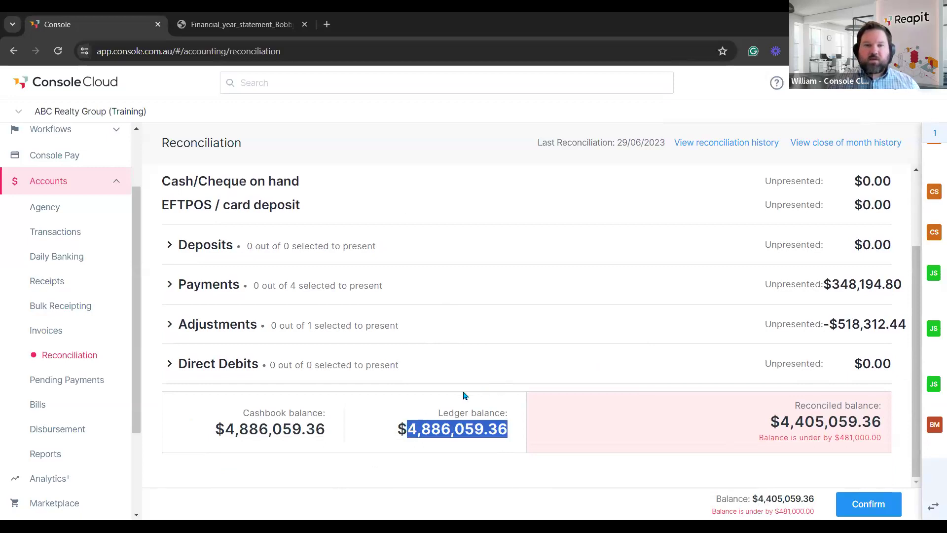
scroll(463, 393, "up", 2)
double_click(481, 249)
key("ctrl+v")
left_click(607, 241)
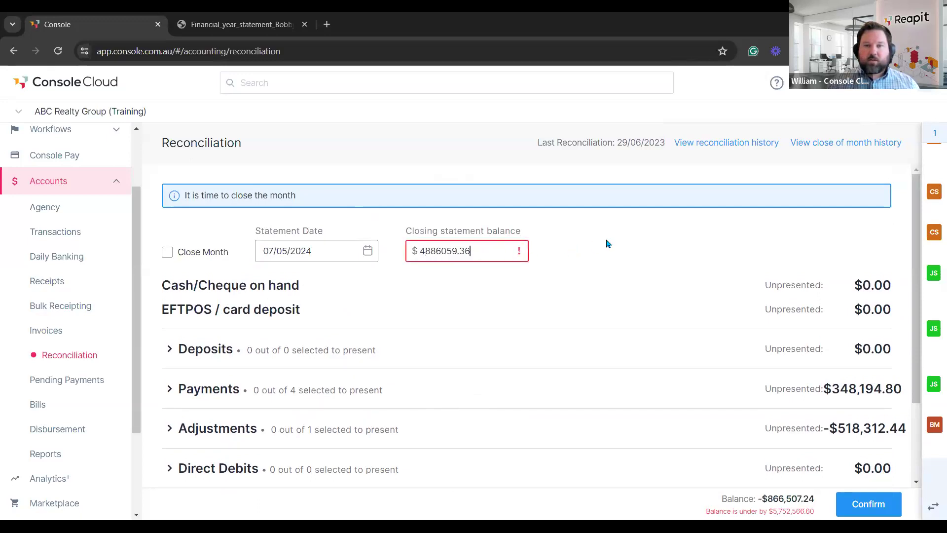
- Expand the reconciliation's payments and mark all of them as presented
scroll(434, 351, "down", 2)
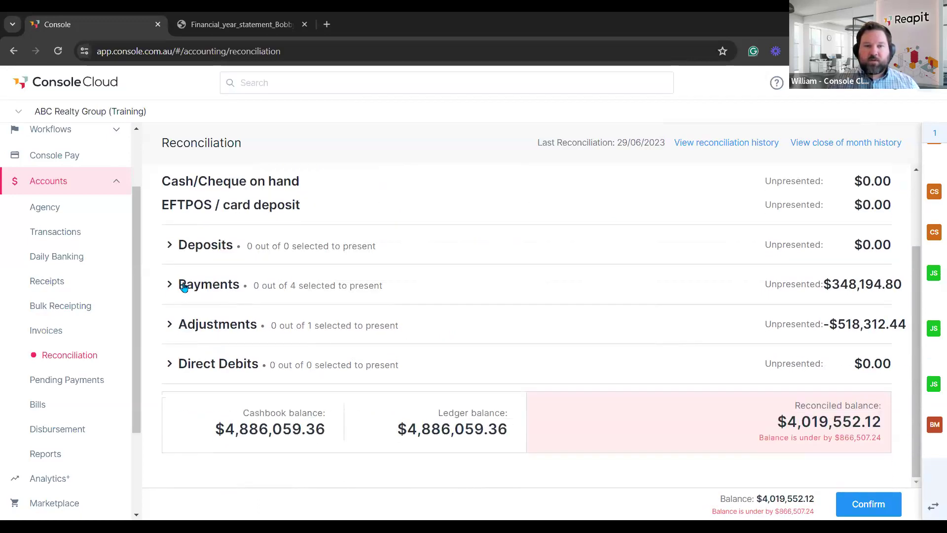
left_click(189, 286)
left_click(176, 319)
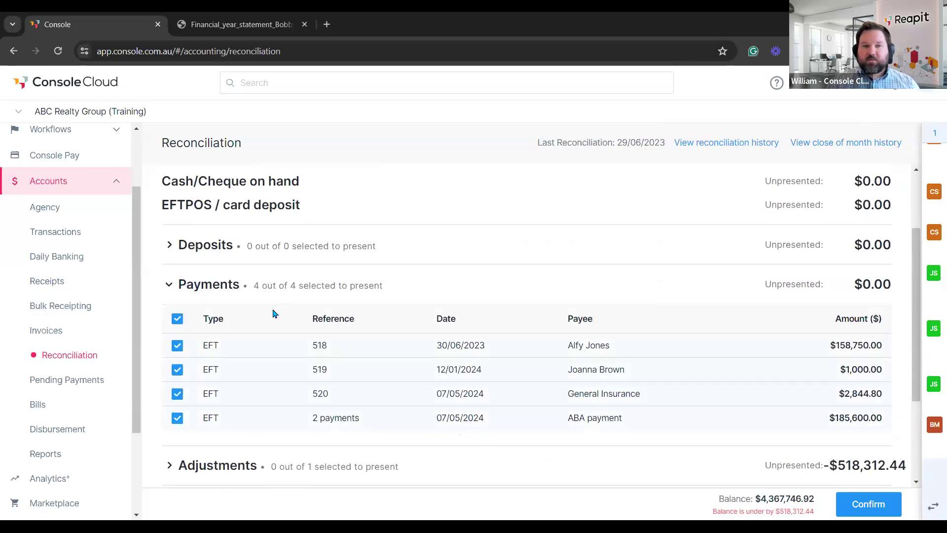
- Expand the reconciliation's adjustments and mark the adjustment dated 29/06/2023 as presented
scroll(206, 321, "down", 1)
scroll(210, 313, "up", 1)
scroll(215, 318, "down", 1)
left_click(217, 323)
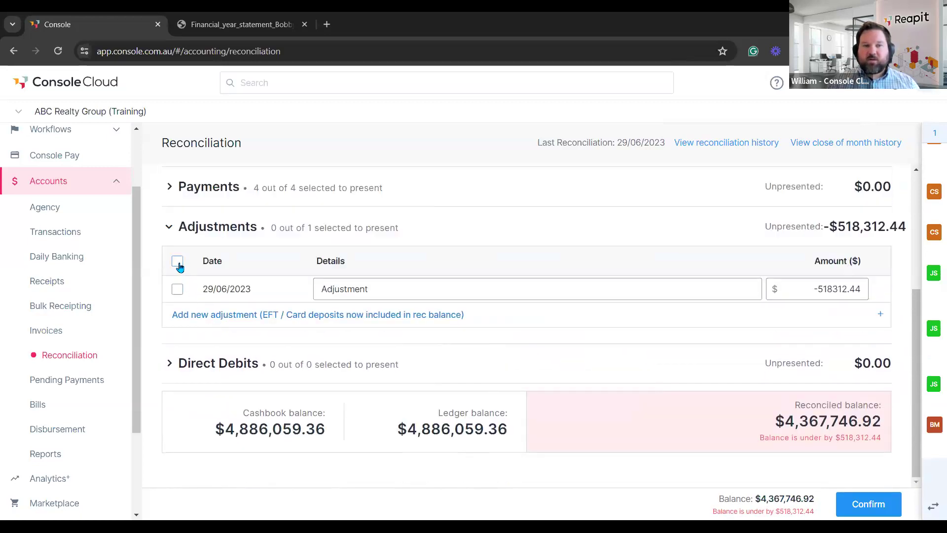
left_click(177, 289)
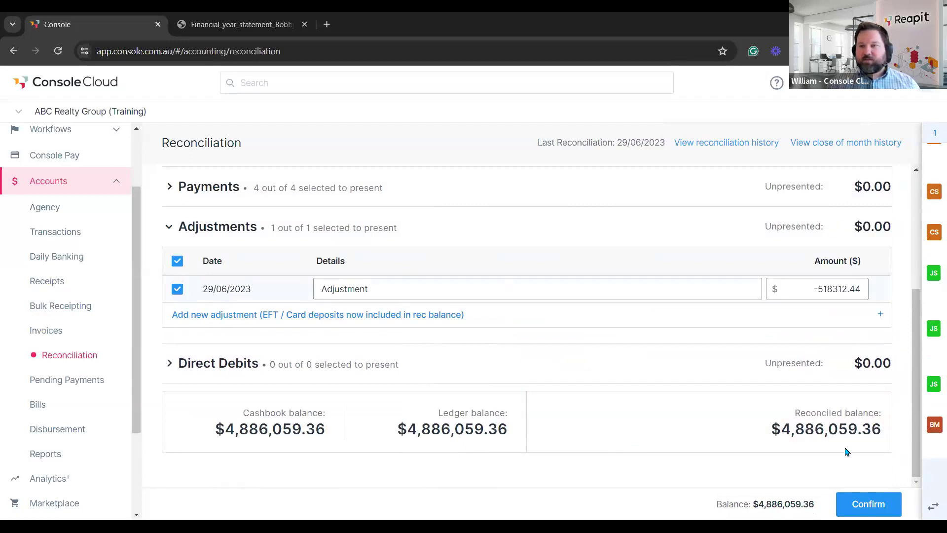
- Enable Close Month for the reconciliation and close the month with the download option
scroll(375, 350, "up", 3)
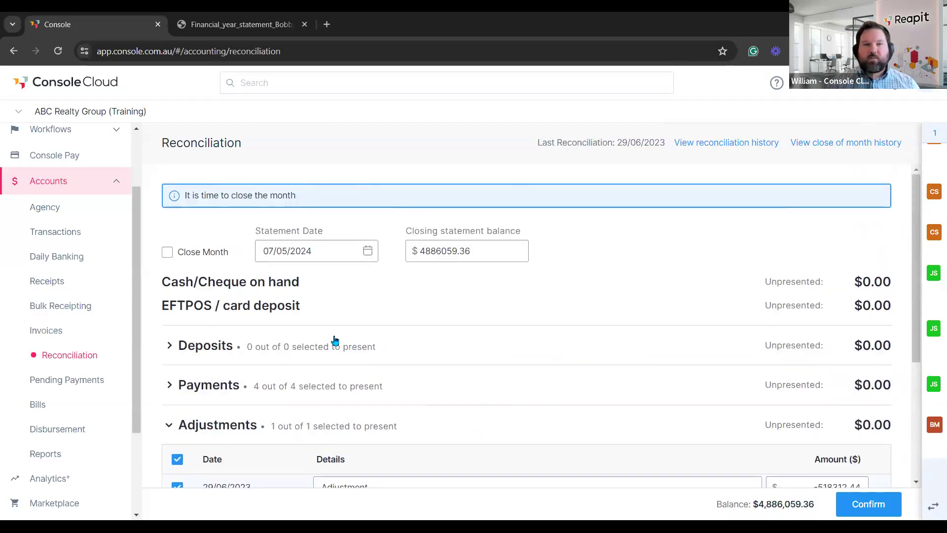
left_click(168, 252)
left_click(594, 277)
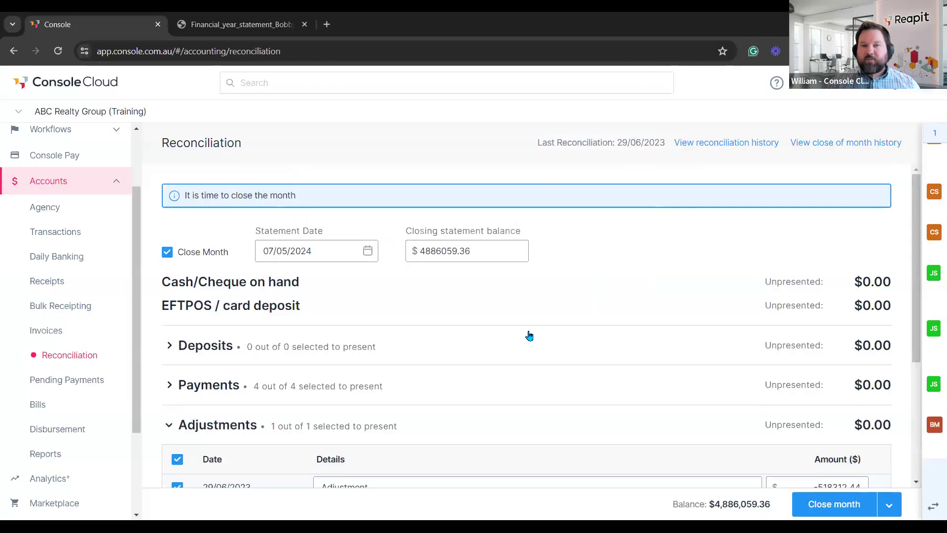
left_click(889, 509)
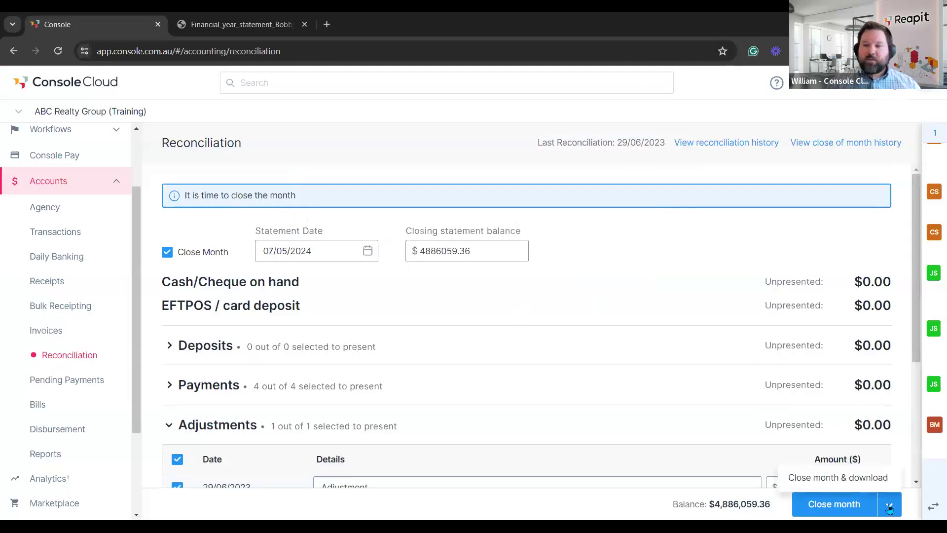
left_click(834, 479)
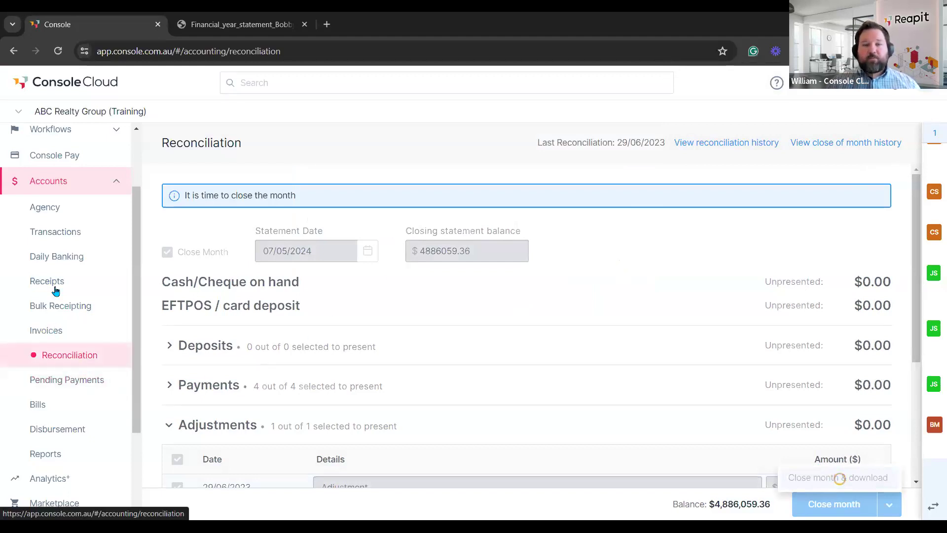
- Open the accounting reports and select the Financial Year Statements report
scroll(69, 340, "down", 3)
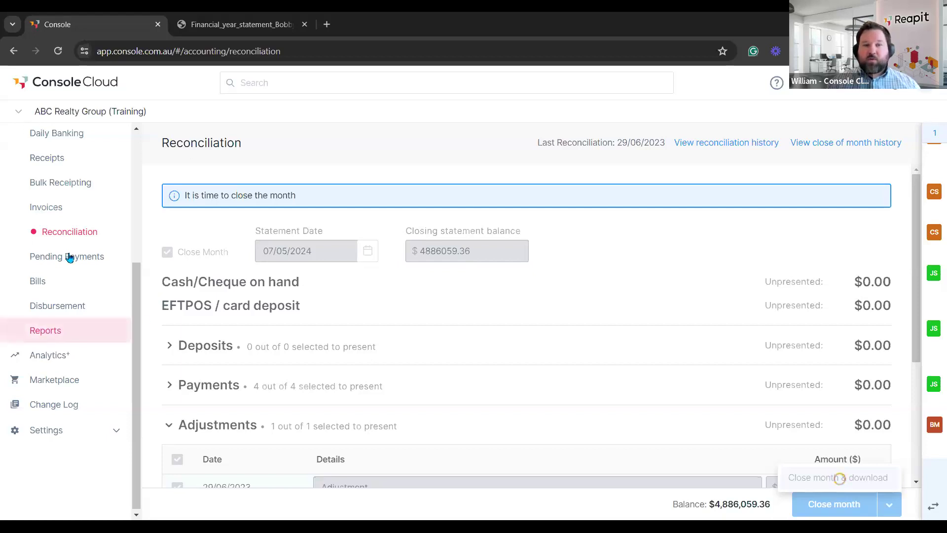
scroll(49, 196, "up", 3)
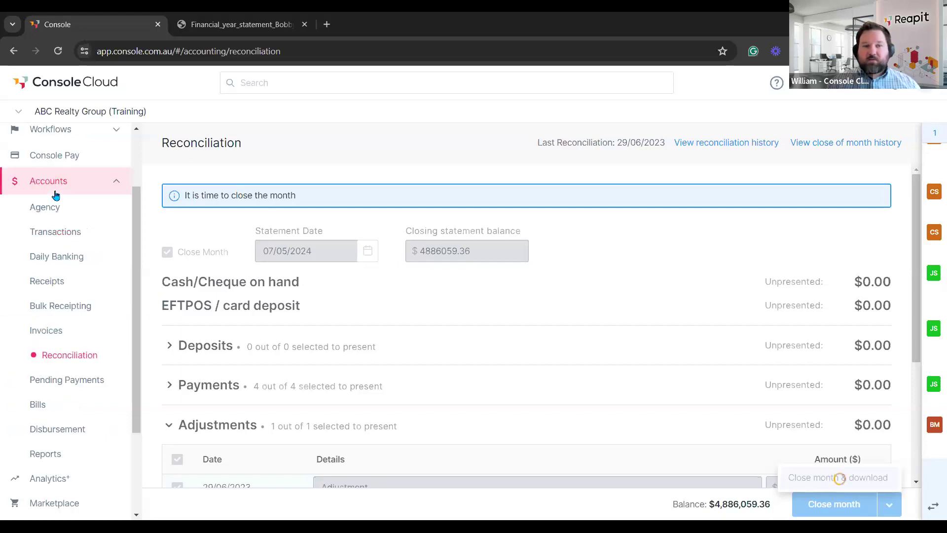
left_click(53, 459)
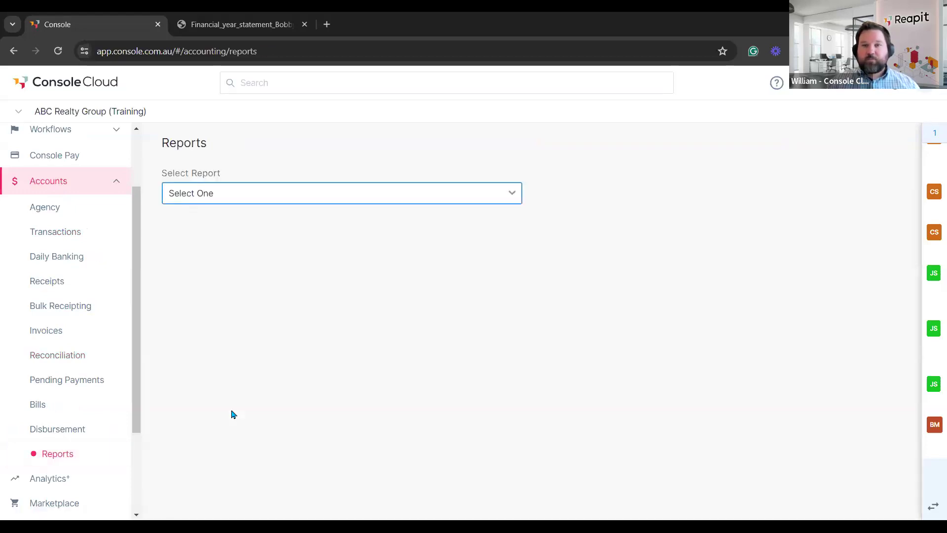
left_click(271, 199)
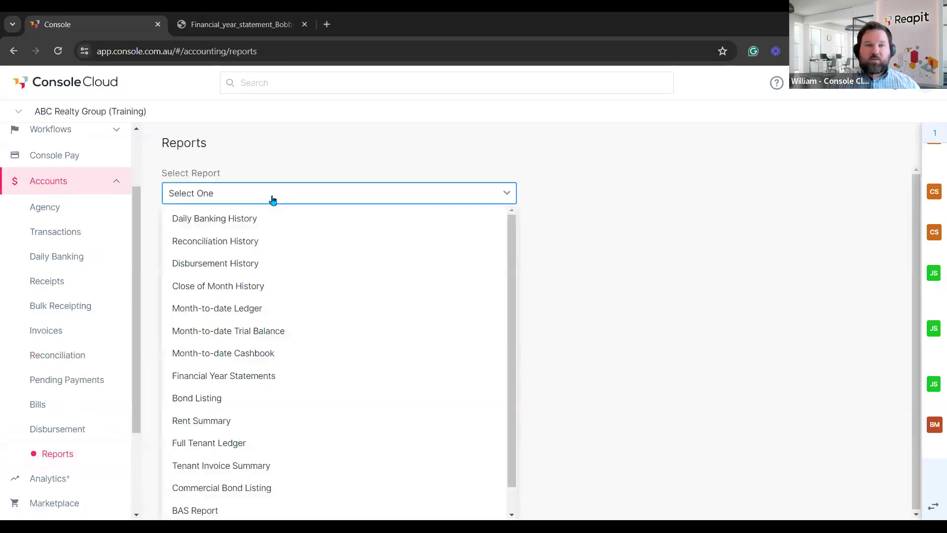
left_click(248, 381)
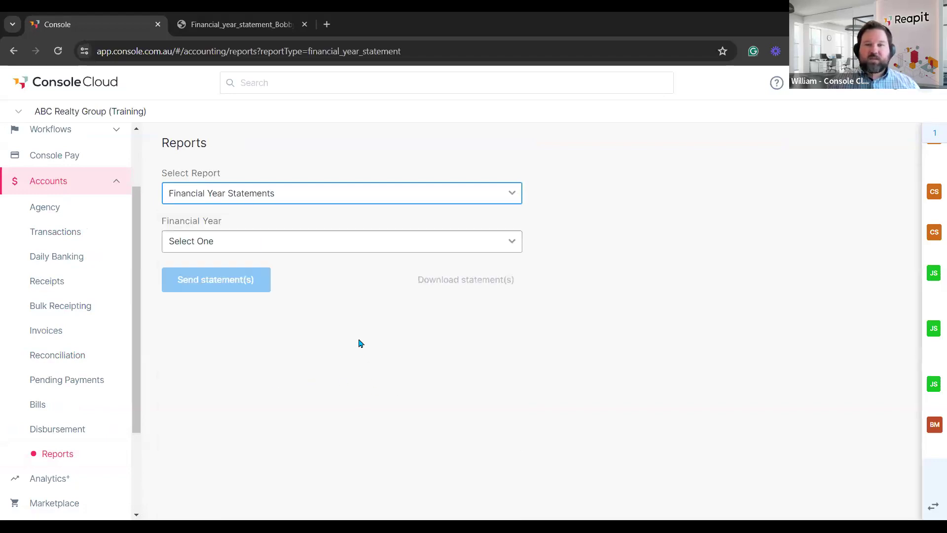
- Set the report's financial year to Custom Dates and check the other available years
left_click(366, 241)
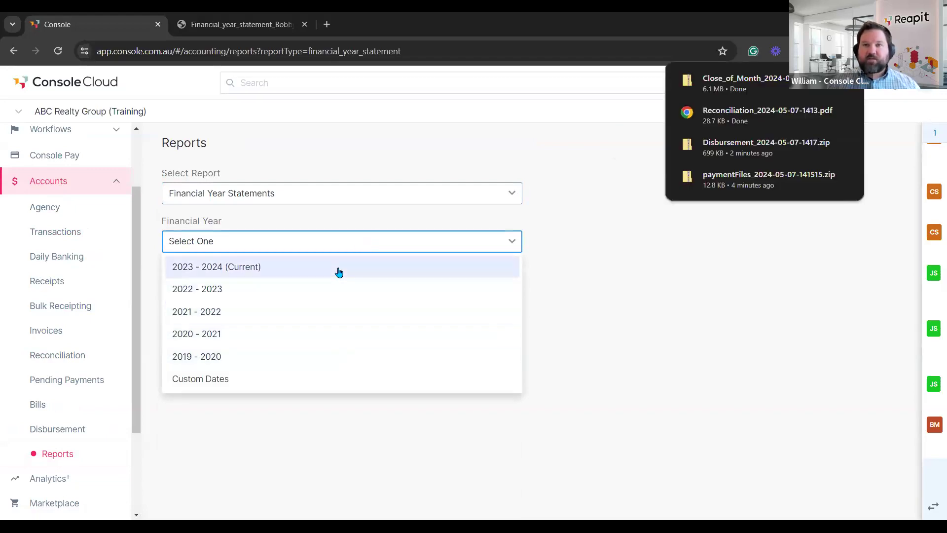
left_click(538, 145)
left_click(305, 244)
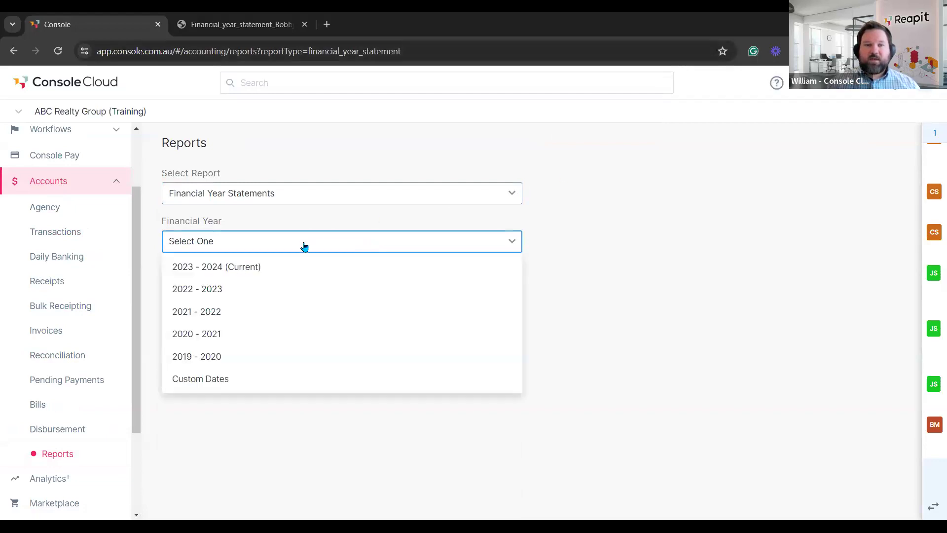
left_click(255, 385)
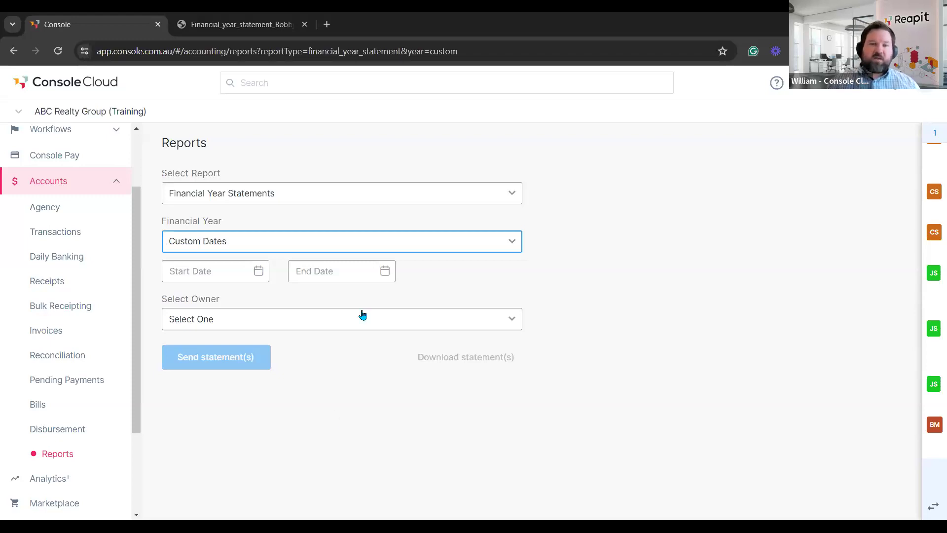
left_click(422, 246)
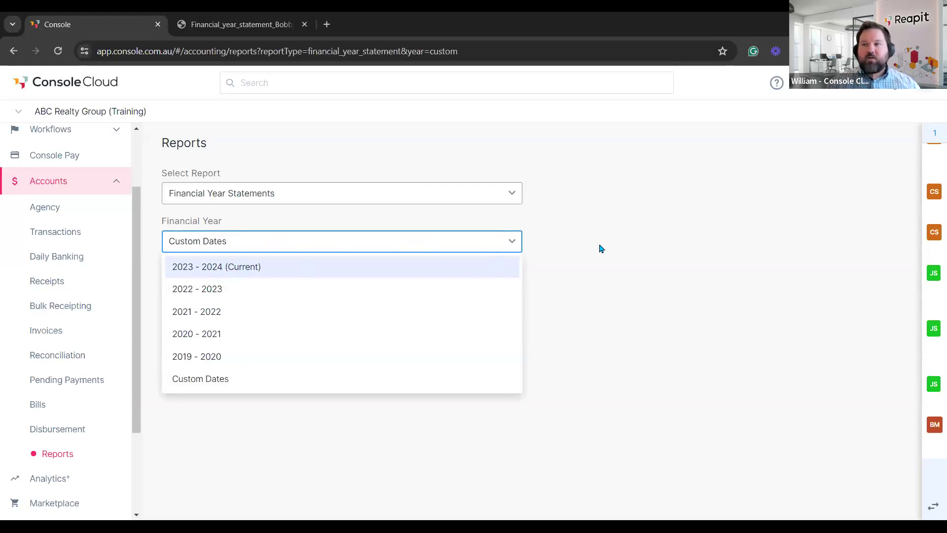
left_click(702, 257)
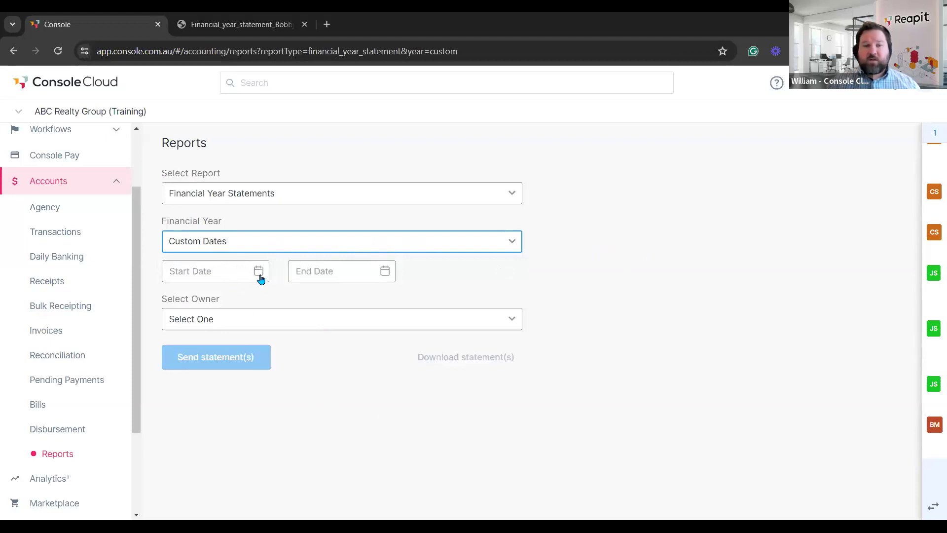
- Set the report's financial year to 2023 - 2024 (Current) and the owner selection to Specific Owner
left_click(255, 242)
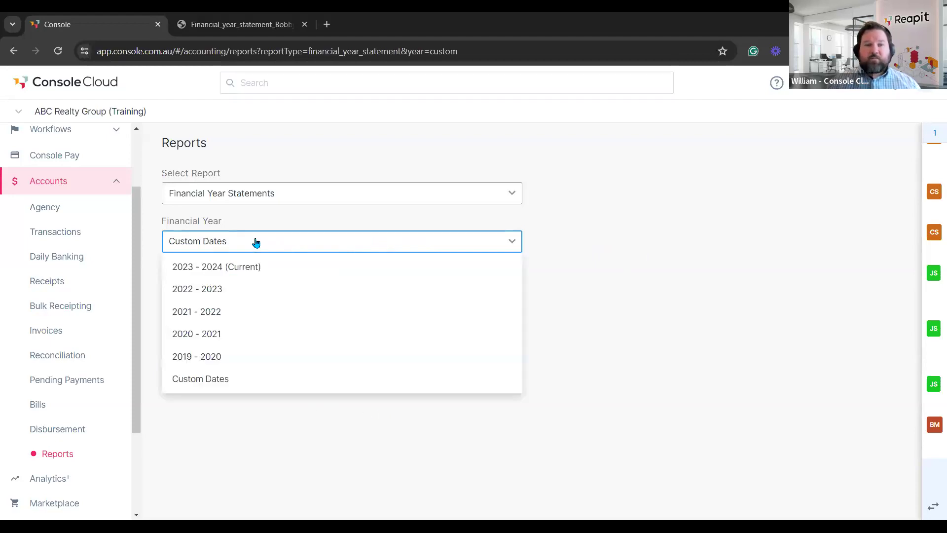
left_click(253, 266)
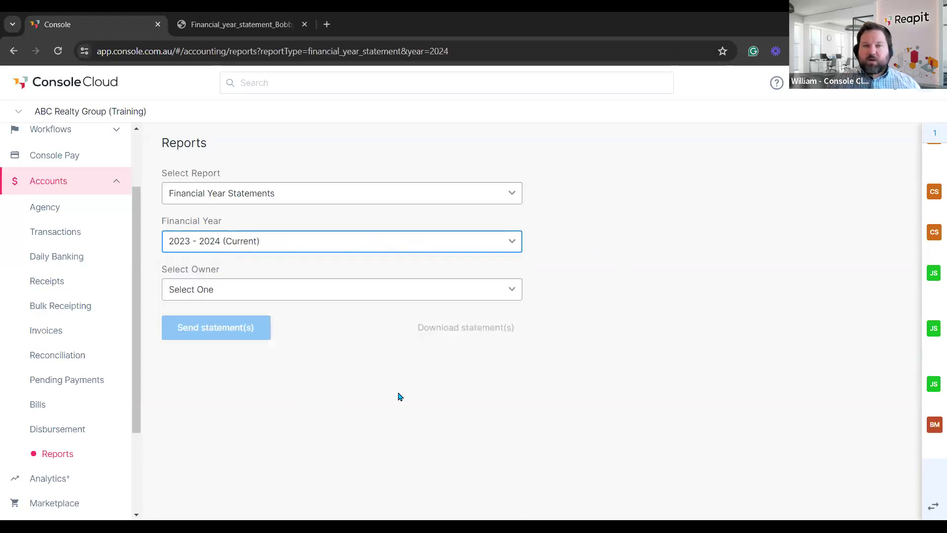
left_click(200, 293)
left_click(221, 339)
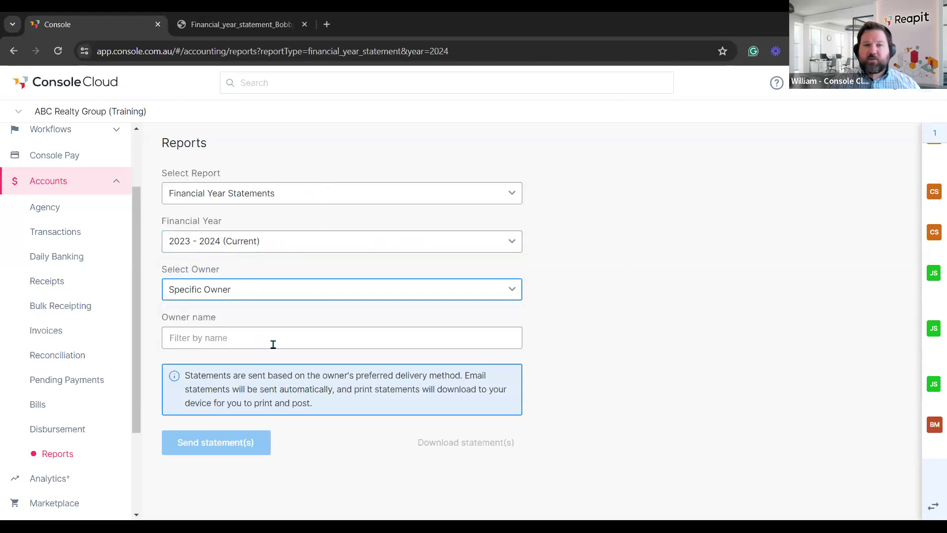
- Find and select the owner by name, and download that owner's financial year statement
left_click(227, 341)
type("sue wil")
left_click(323, 382)
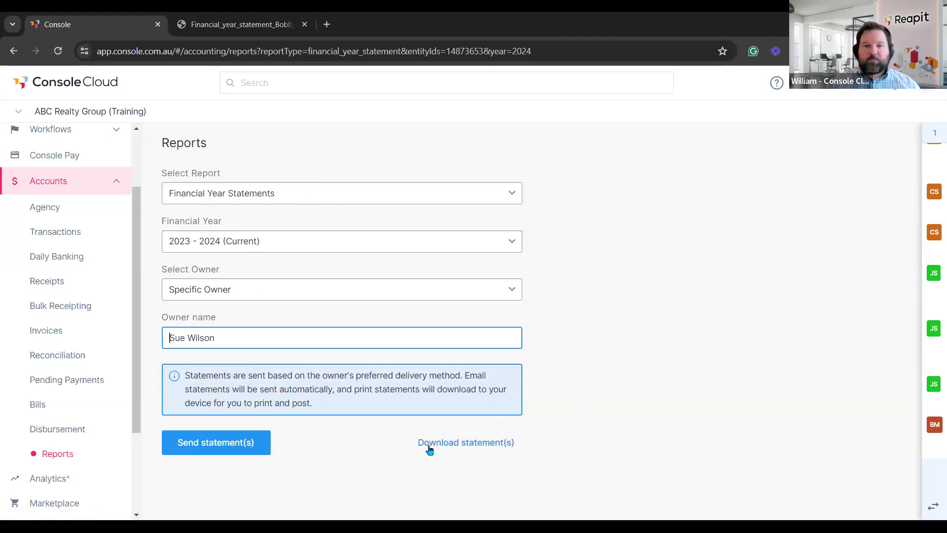
left_click(458, 447)
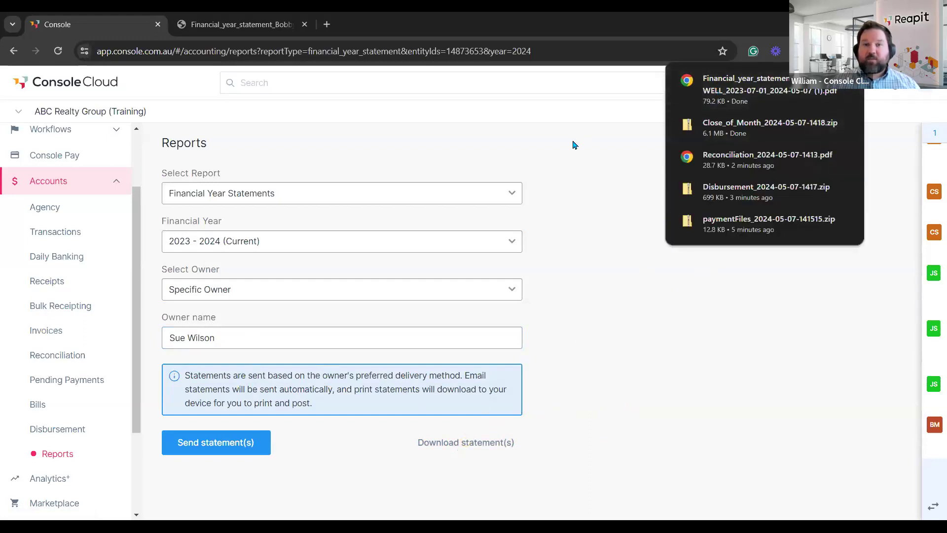
- Review the first page of the already open Financial Year Statement PDF and return to the reports
left_click(215, 30)
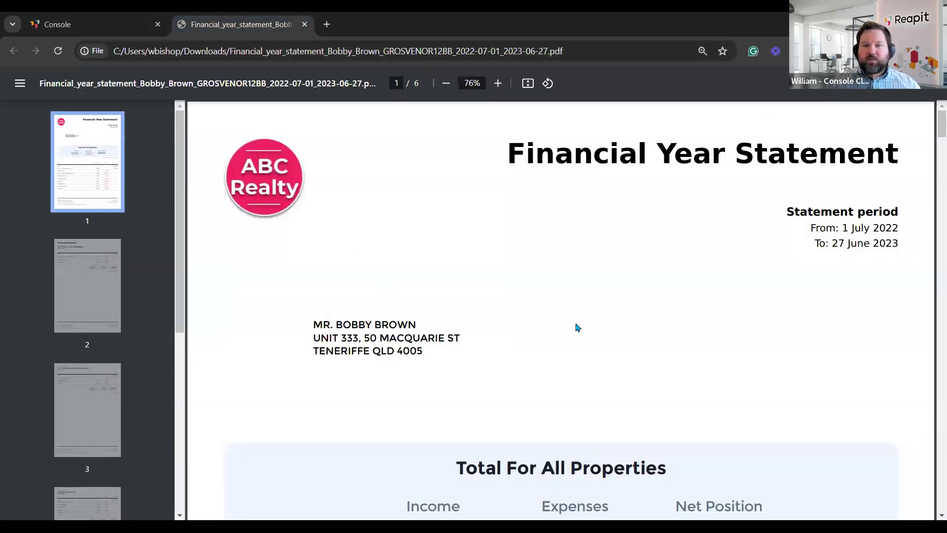
scroll(575, 324, "down", 1)
scroll(574, 323, "down", 3)
scroll(577, 318, "up", 4)
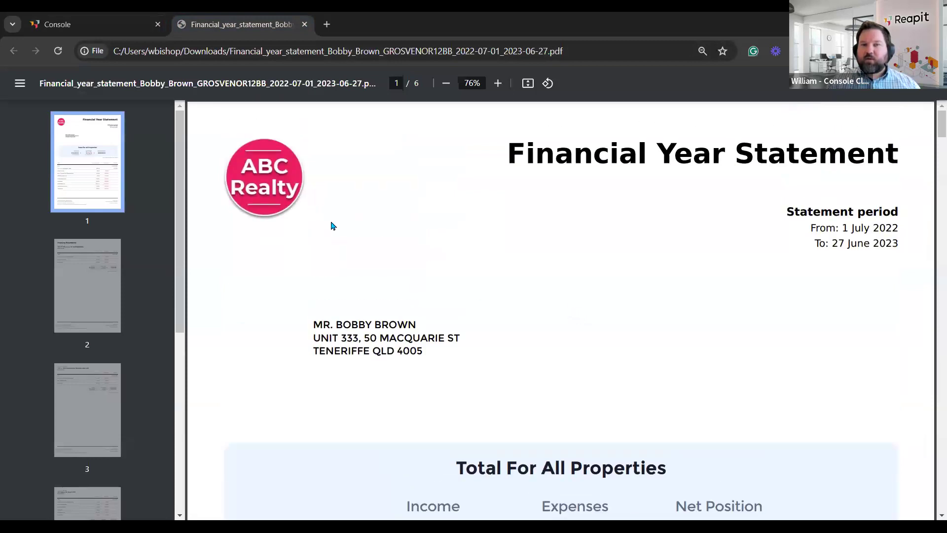
key("ctrl+Tab")
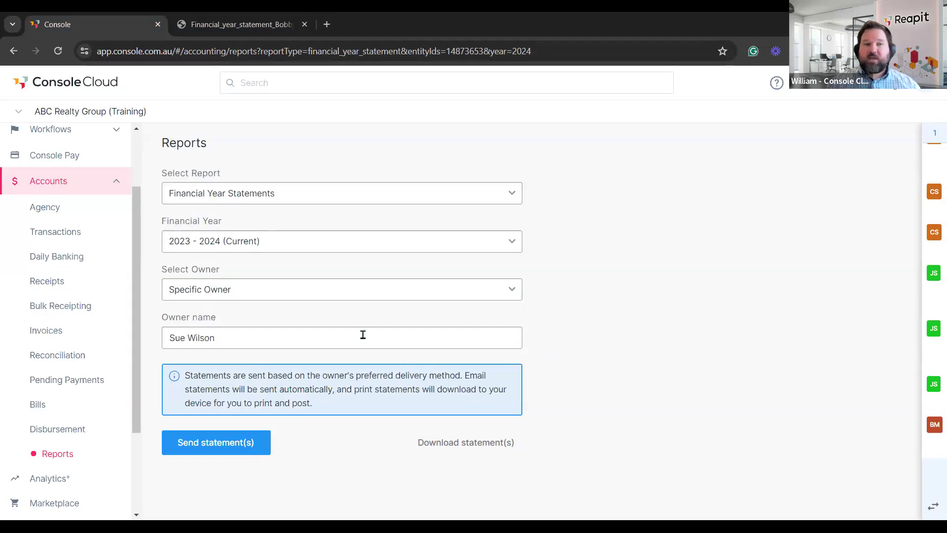
- Set the owner selection to All Owners and send the financial year statements to all owners
left_click(273, 288)
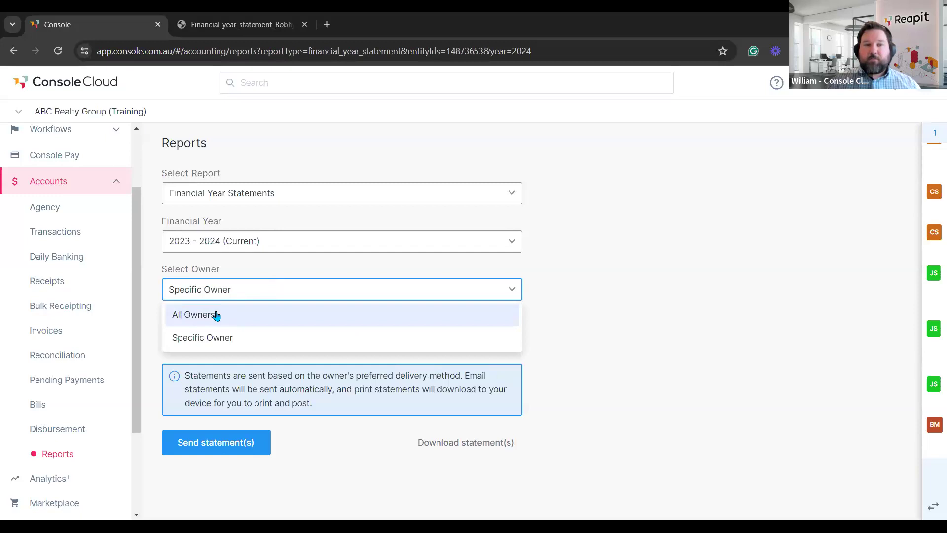
left_click(196, 315)
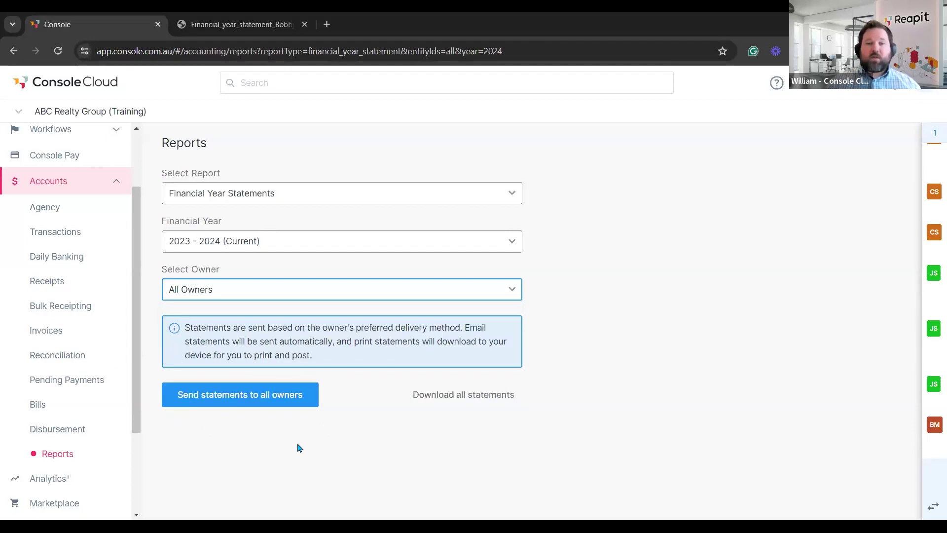
left_click(235, 397)
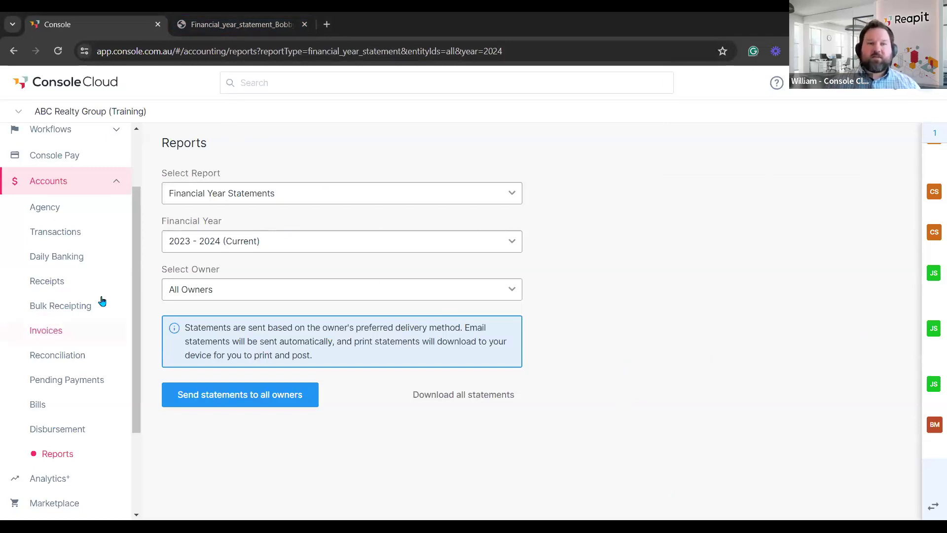
- Open the residential properties and list only the inactive ones
scroll(81, 158, "up", 5)
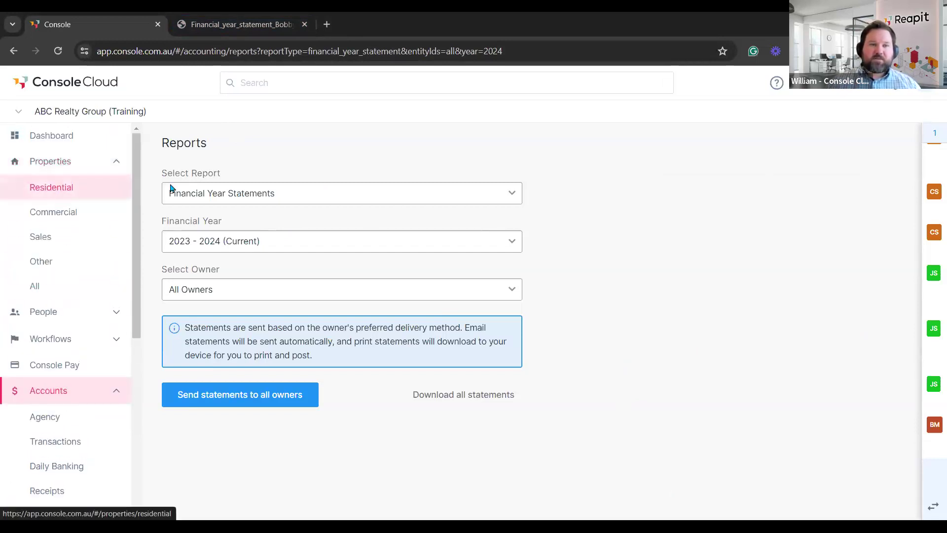
left_click(123, 187)
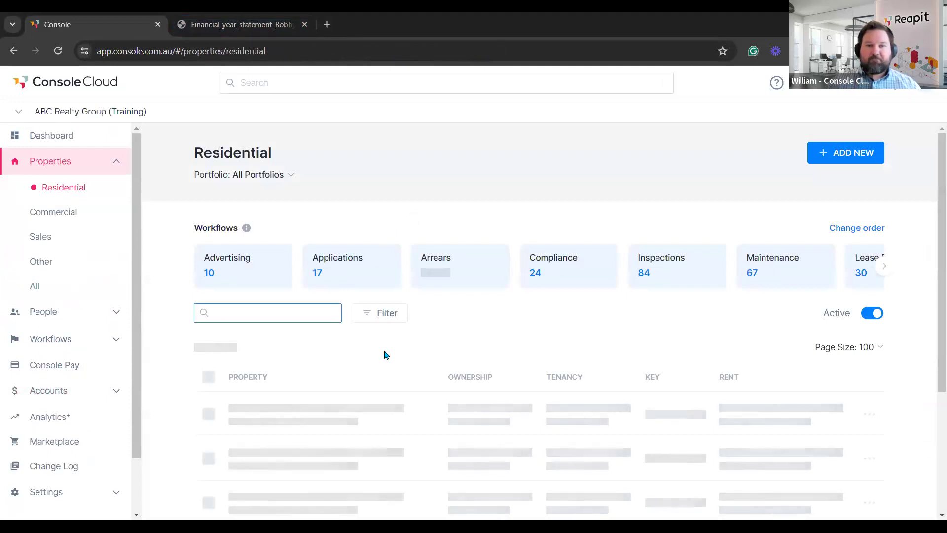
left_click(872, 313)
scroll(567, 320, "down", 2)
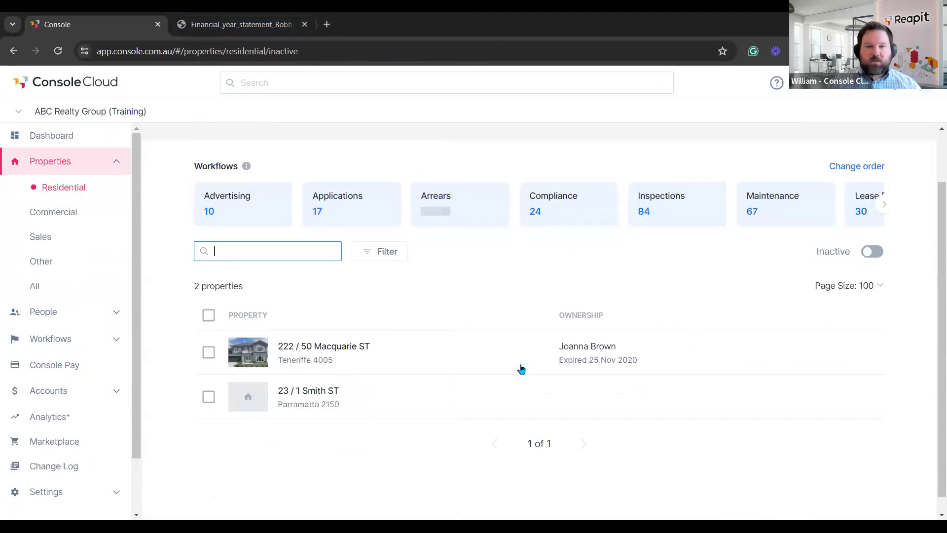
- Open the inactive Teneriffe property, view its owner's details and return to the property overview
left_click(331, 351)
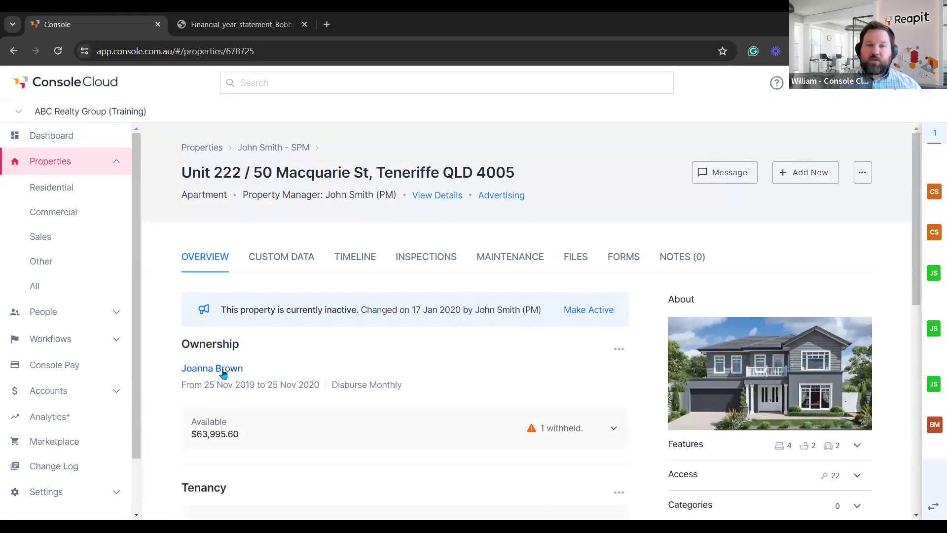
left_click(197, 374)
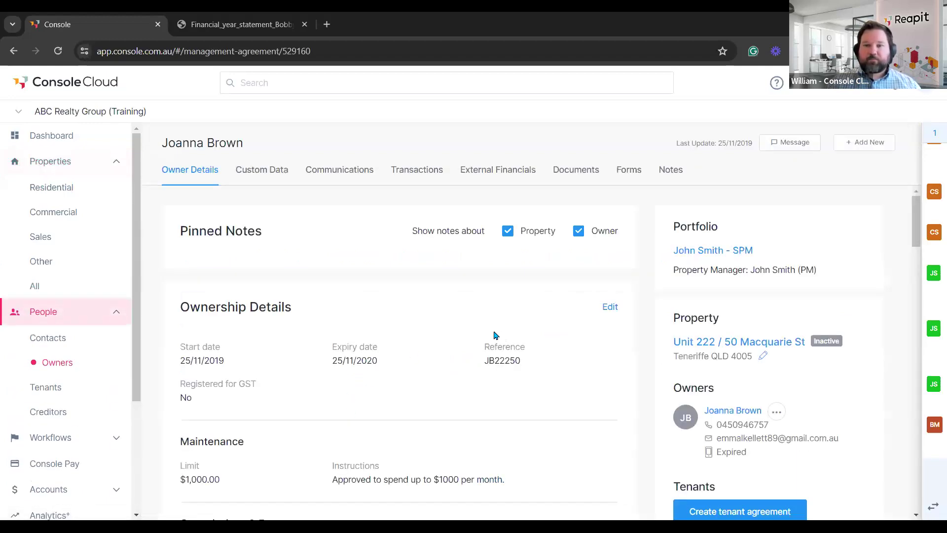
key("alt+Left")
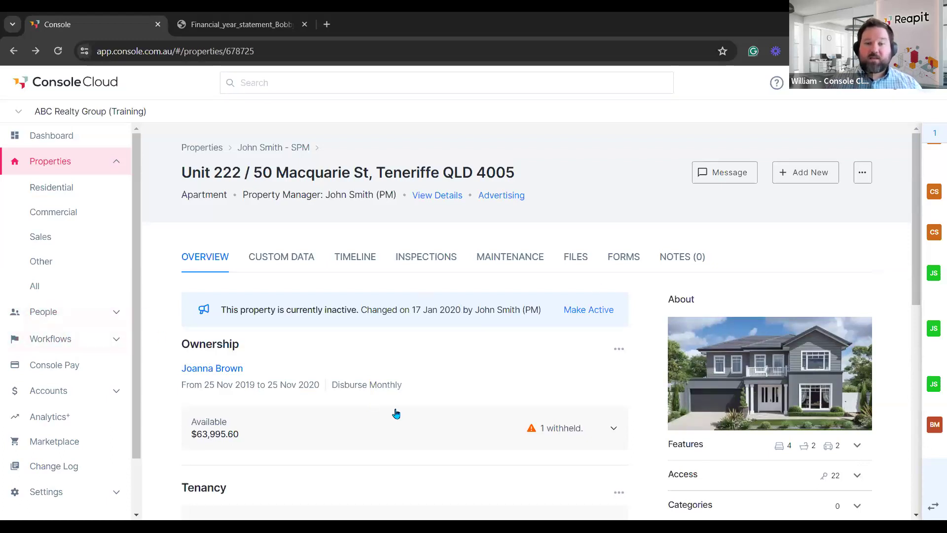
- Set up a Financial Year Statements report for 2023 - 2024 (Current) with a specific owner, and check the available financial year options
left_click(92, 391)
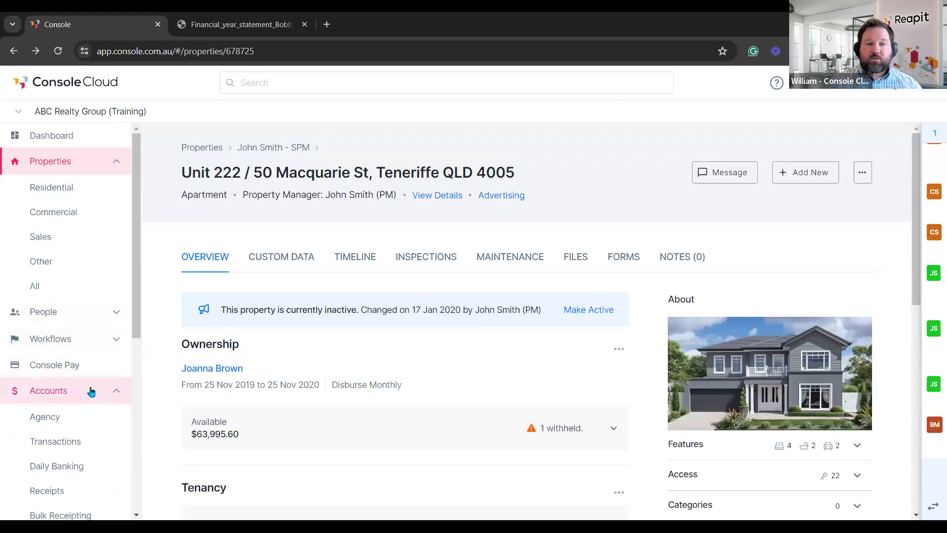
scroll(90, 391, "down", 1)
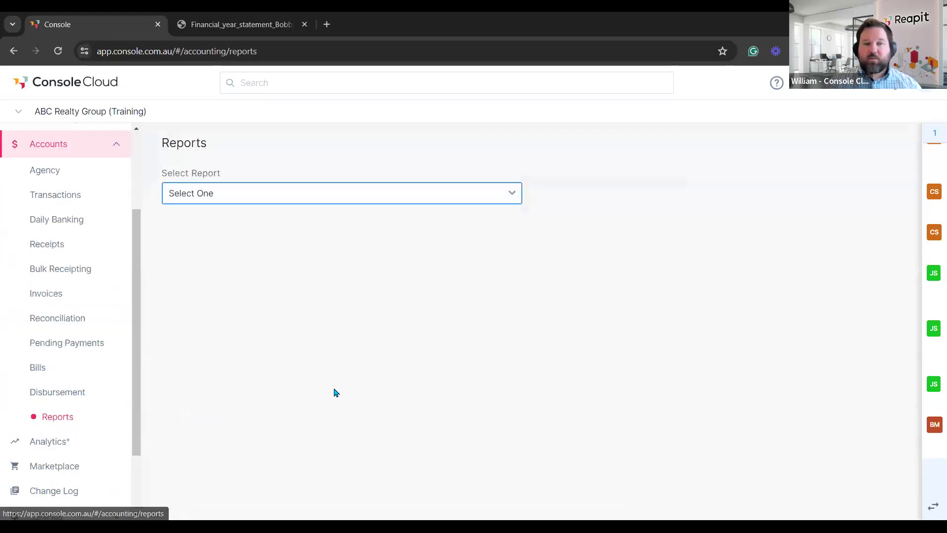
left_click(240, 195)
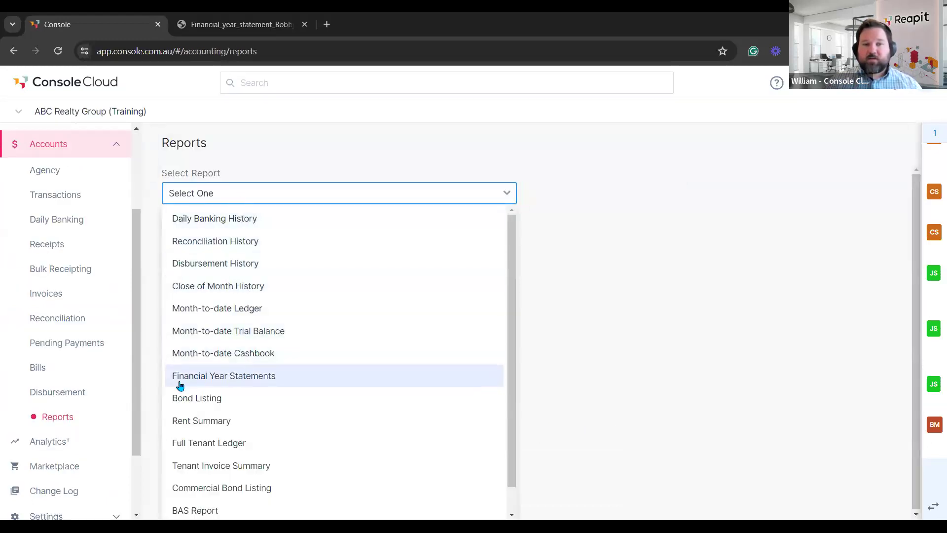
left_click(260, 383)
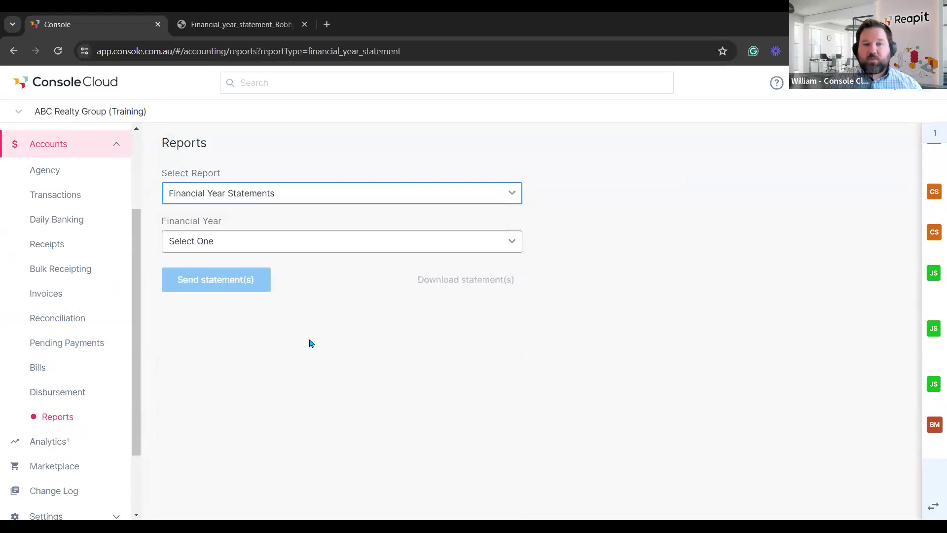
left_click(253, 241)
left_click(251, 269)
left_click(276, 289)
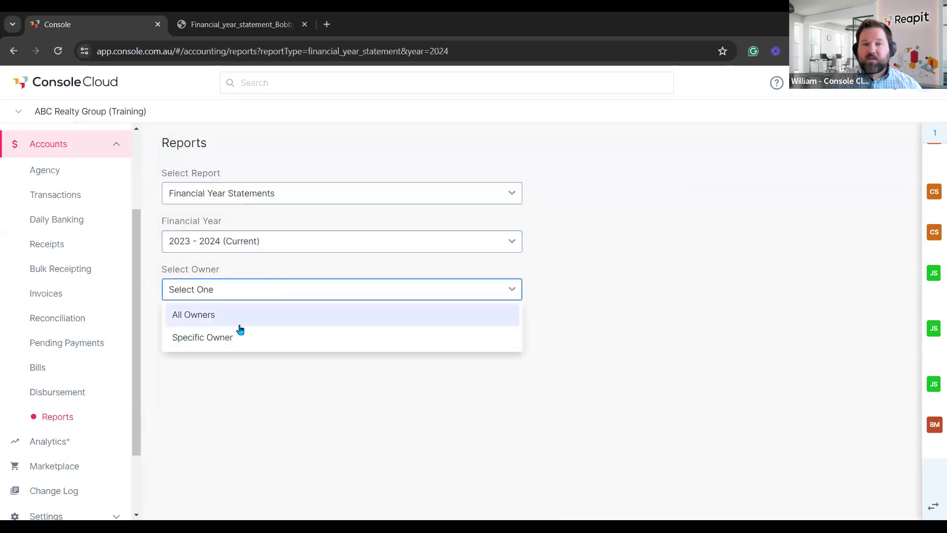
left_click(234, 331)
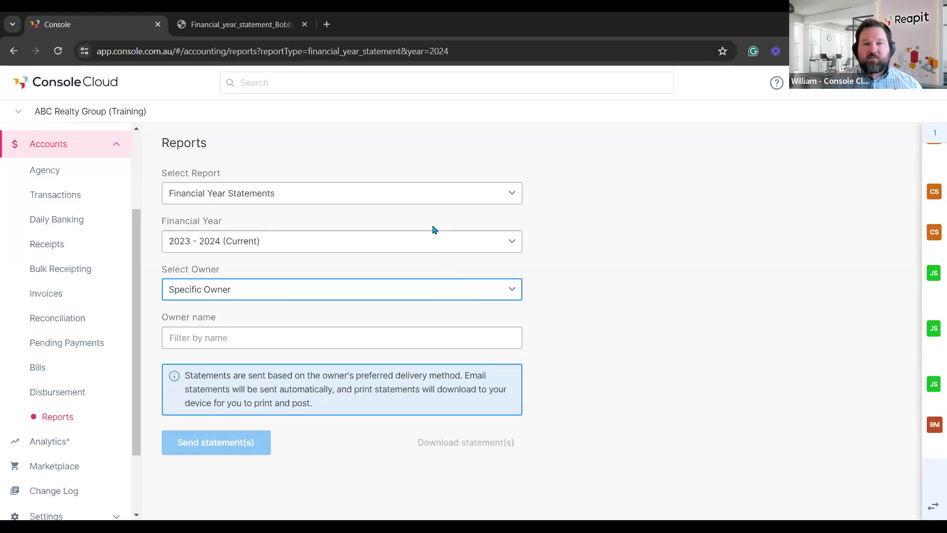
left_click(417, 250)
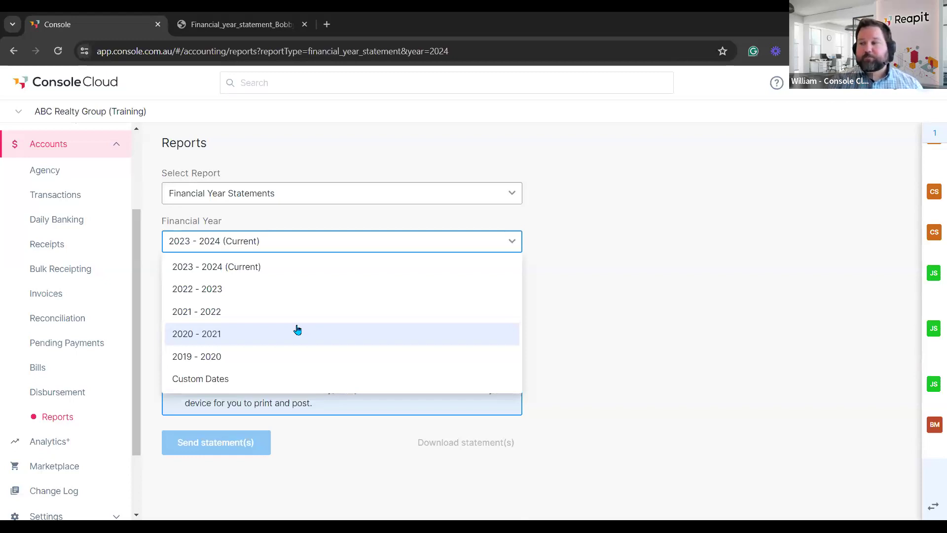
left_click(583, 232)
- Review the first page of the open Financial Year Statement PDF, covering the statement period, totals for all properties and itemised income and expenses
key("ctrl+Tab")
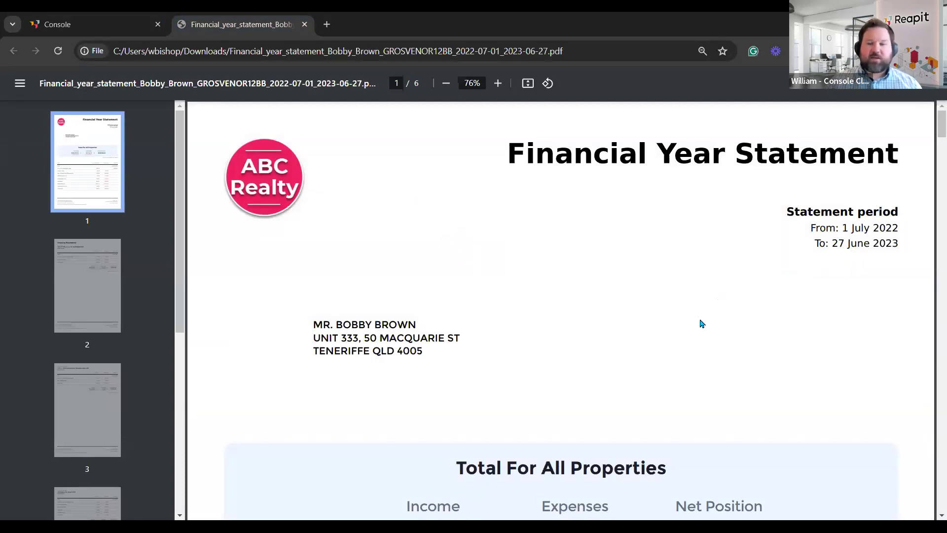
scroll(705, 304, "down", 1)
scroll(705, 301, "down", 3)
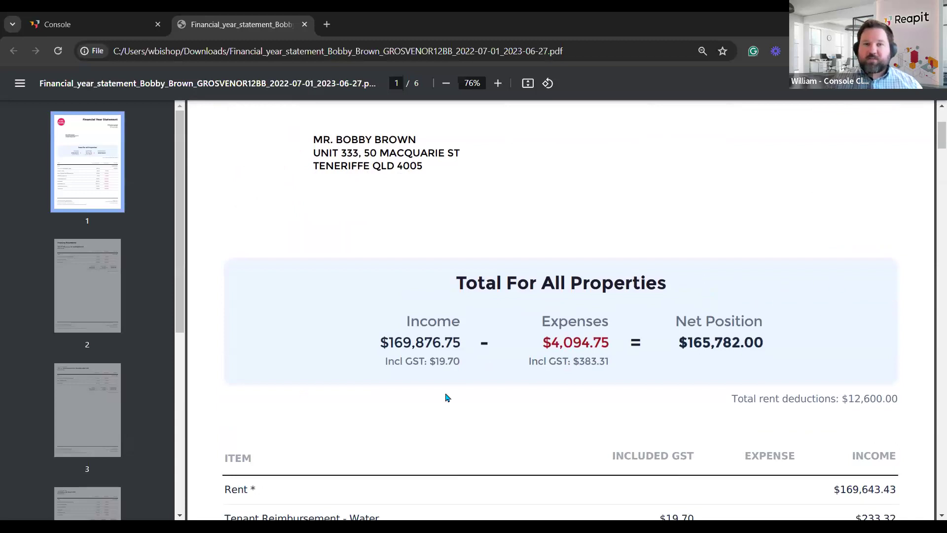
scroll(446, 392, "up", 1)
scroll(442, 390, "up", 2)
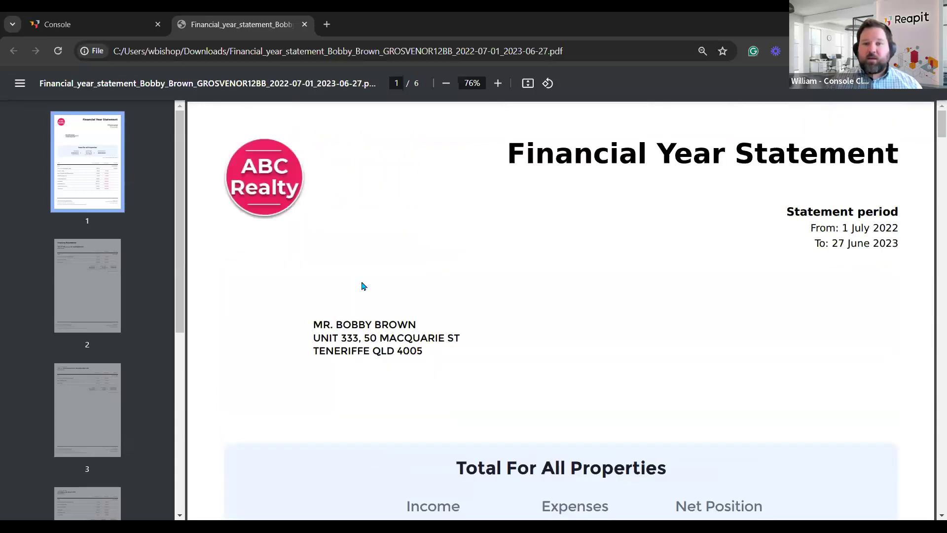
scroll(383, 398, "down", 3)
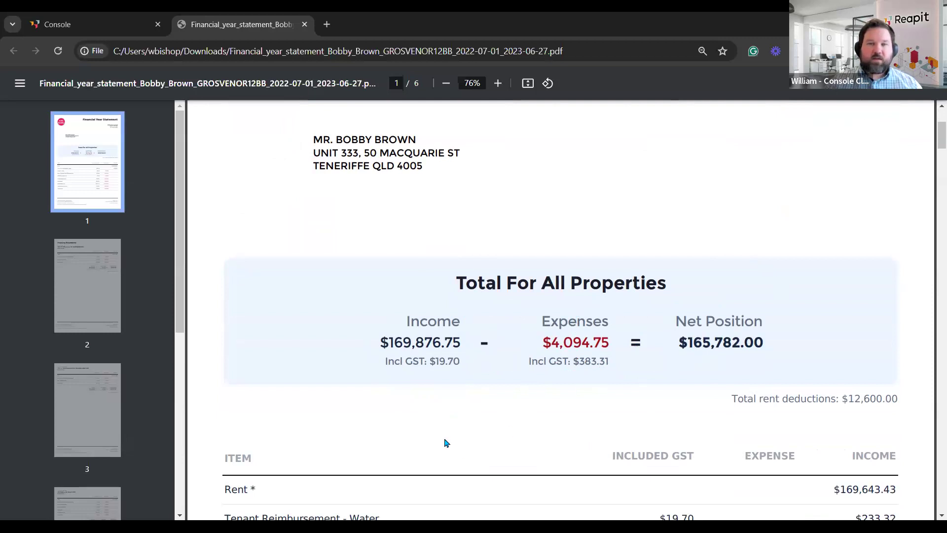
scroll(435, 417, "down", 5)
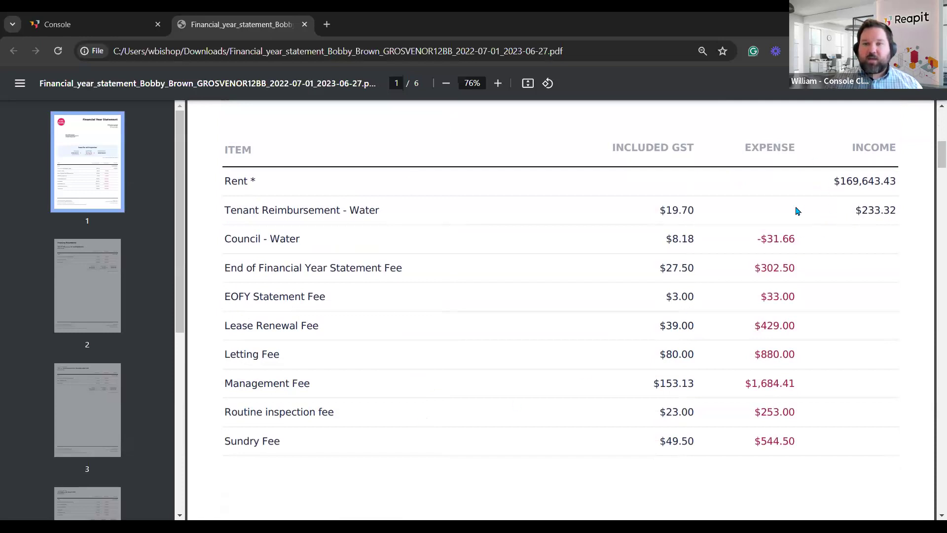
scroll(489, 344, "down", 1)
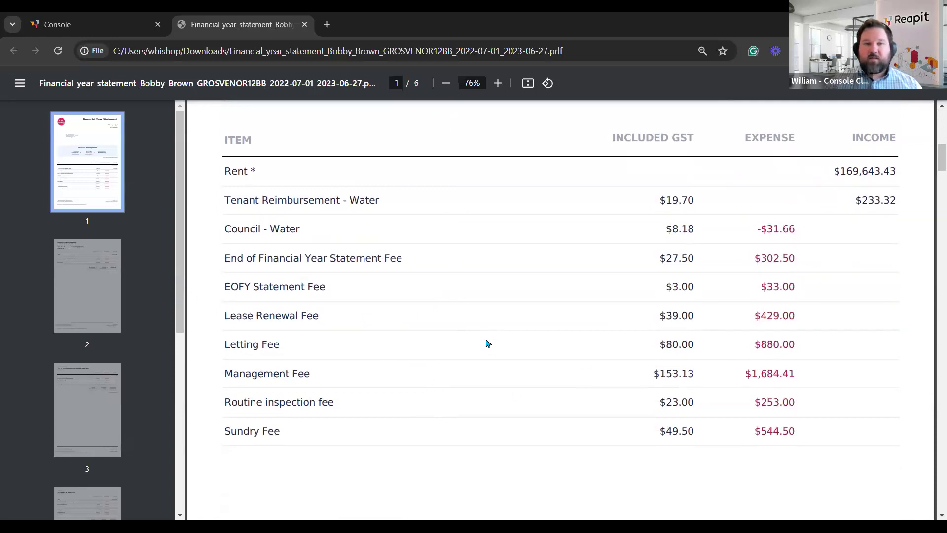
- Examine the property breakdown pages and closing totals of the statement PDF, and return to the statement report setup
scroll(486, 343, "down", 5)
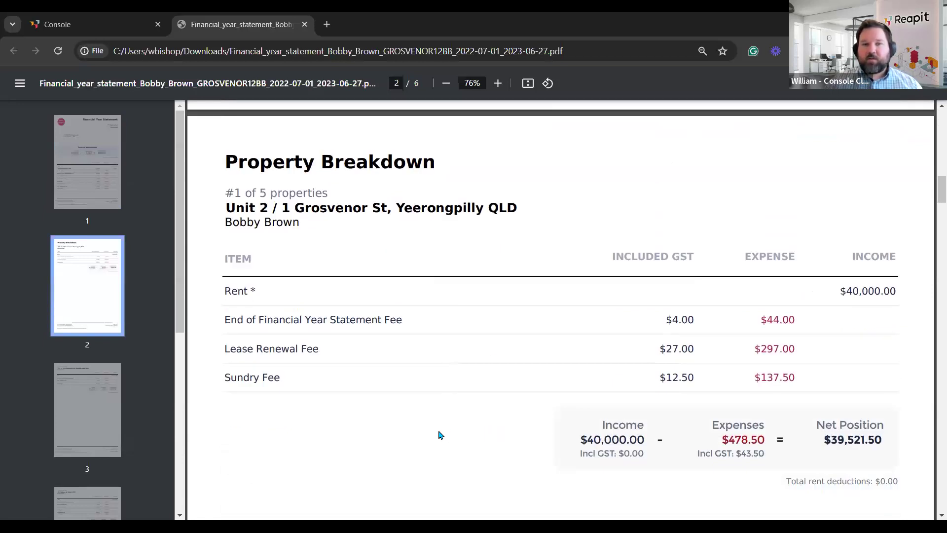
scroll(440, 410, "down", 5)
scroll(453, 389, "down", 6)
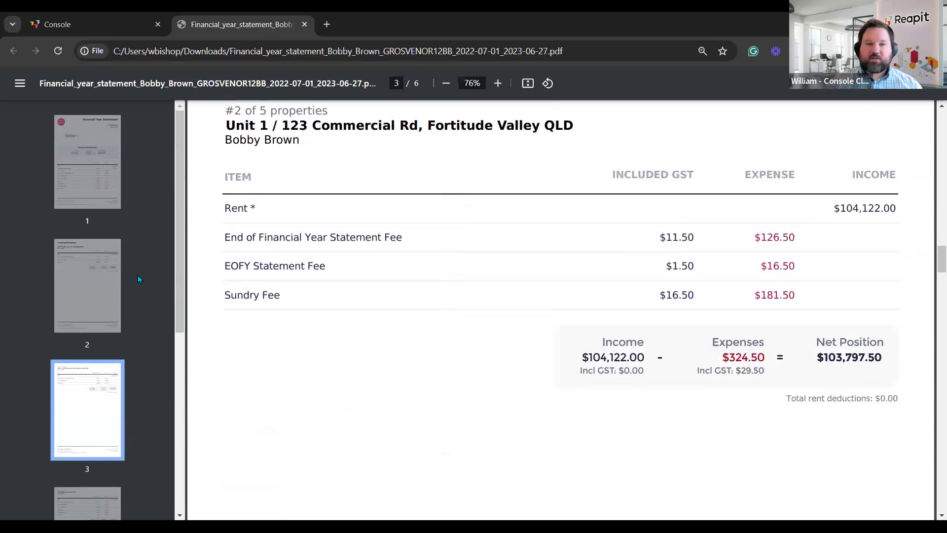
scroll(86, 383, "down", 6)
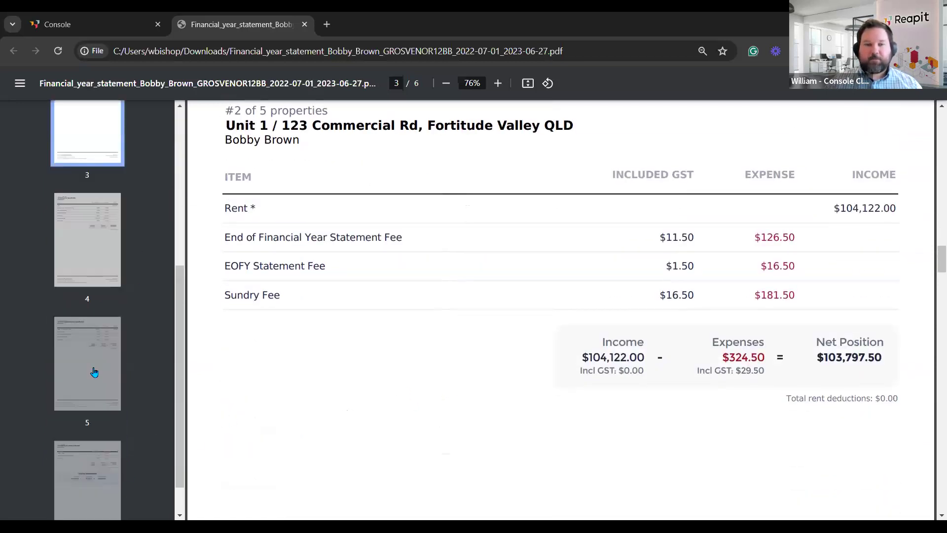
left_click(97, 454)
scroll(455, 416, "down", 4)
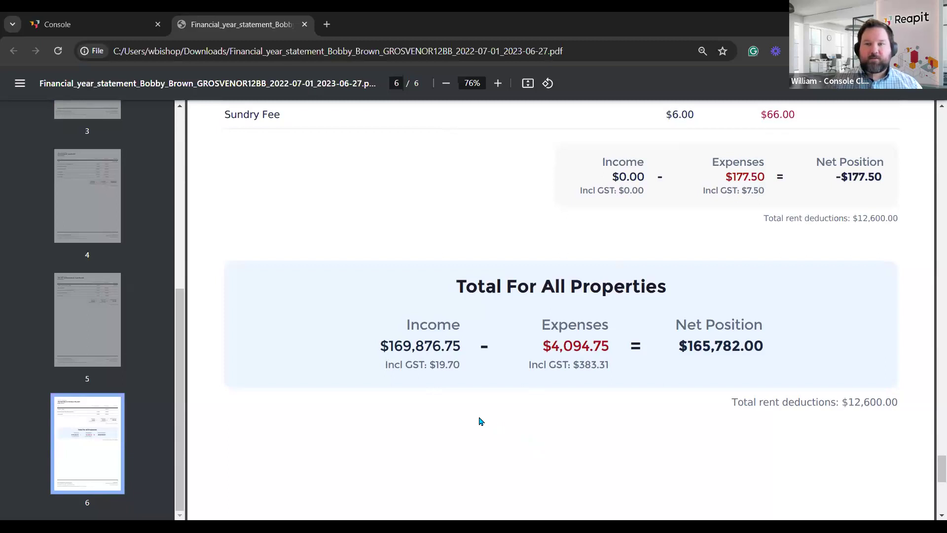
scroll(479, 422, "up", 3)
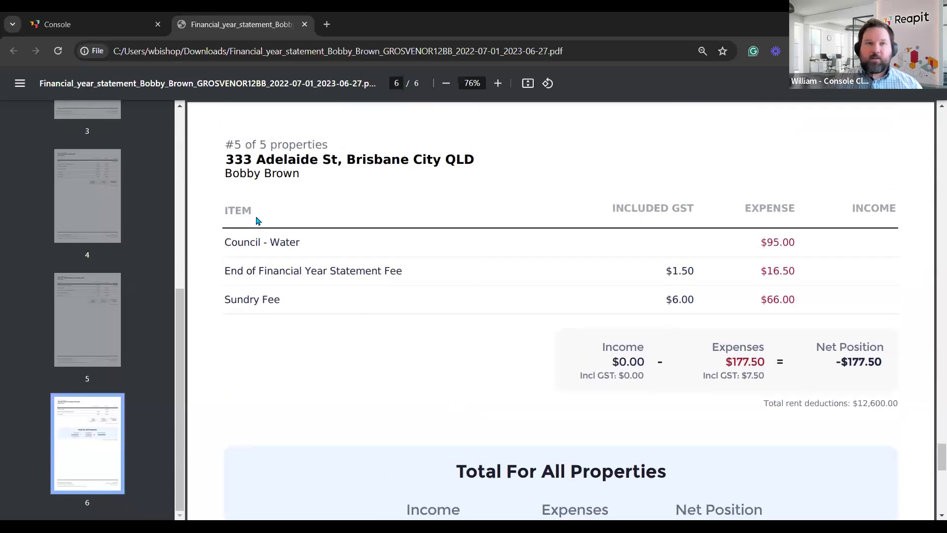
left_click(111, 30)
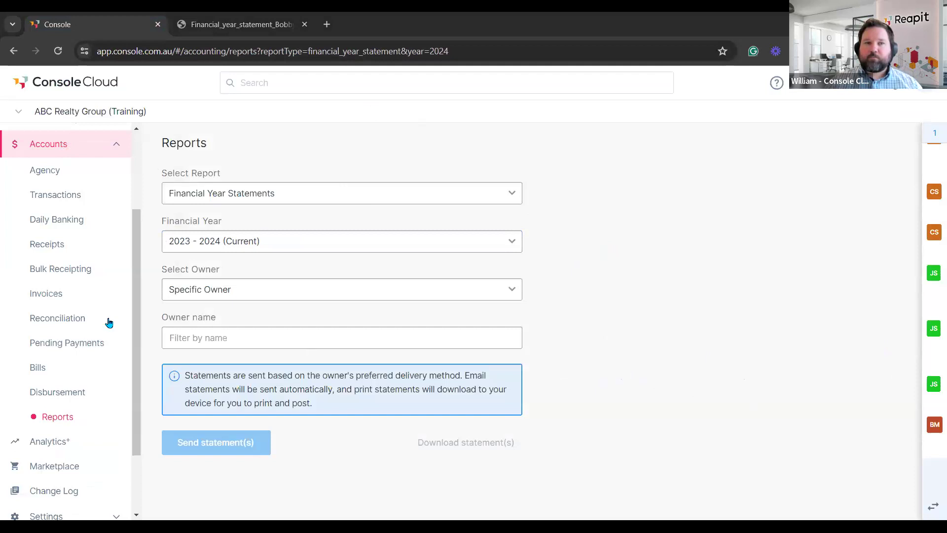
- Open the receipt creation form, set the received date to 01/05/2024 and switch to the Recap slide in the presentation
left_click(44, 140)
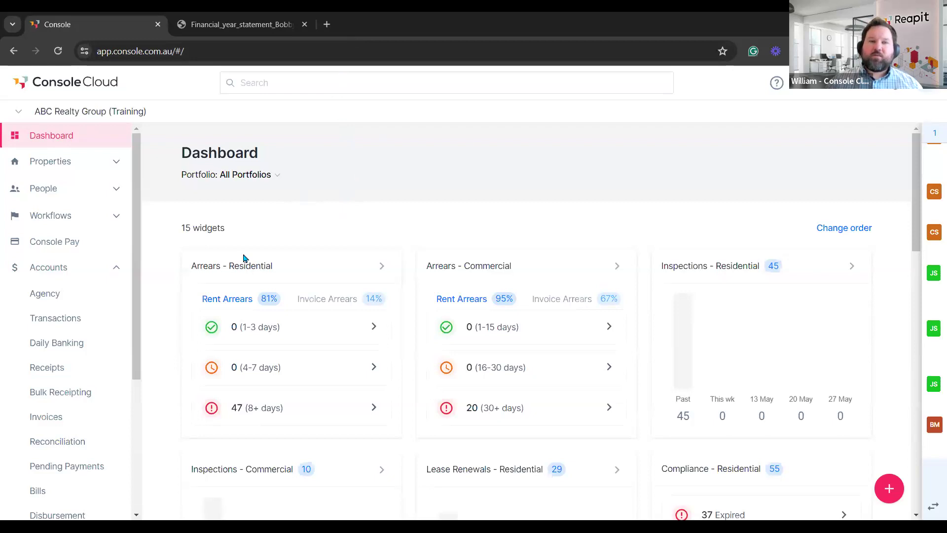
left_click(55, 367)
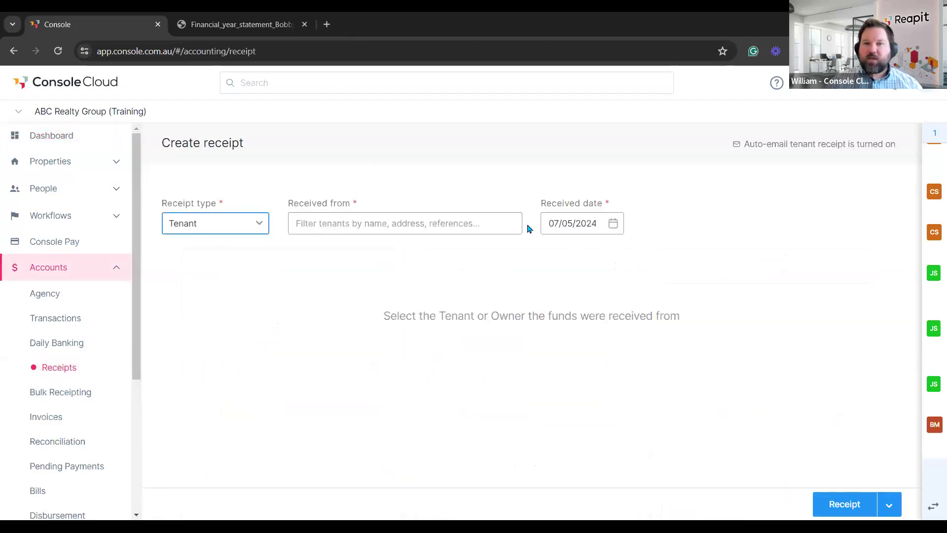
left_click(614, 226)
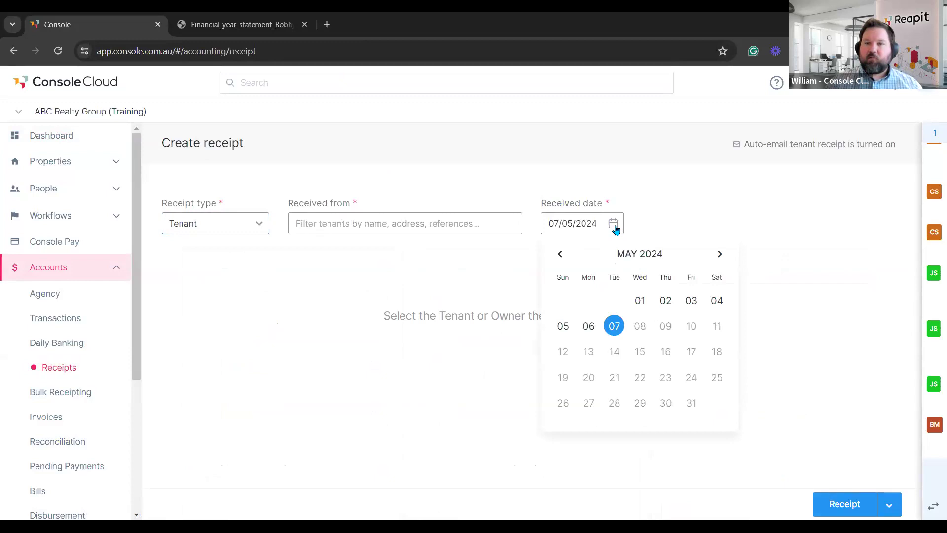
left_click(639, 300)
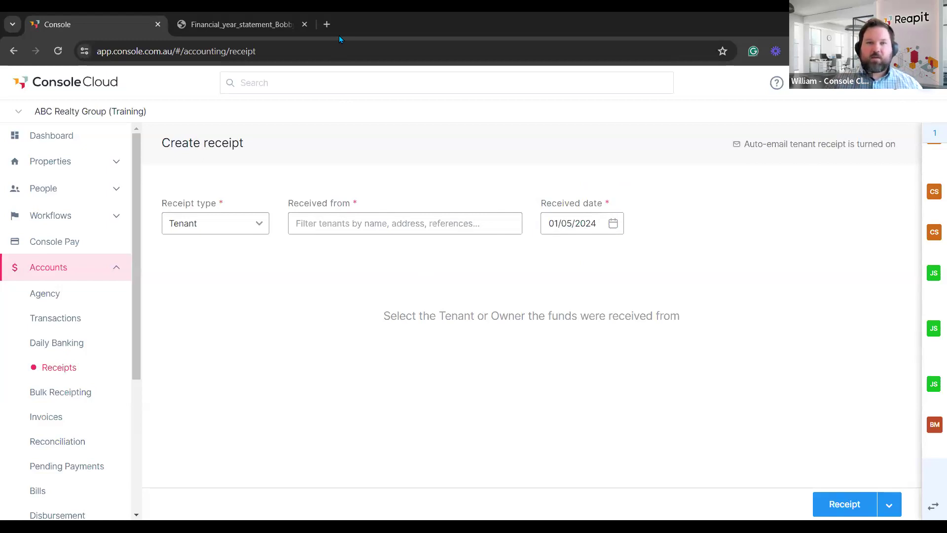
key("alt+Tab")
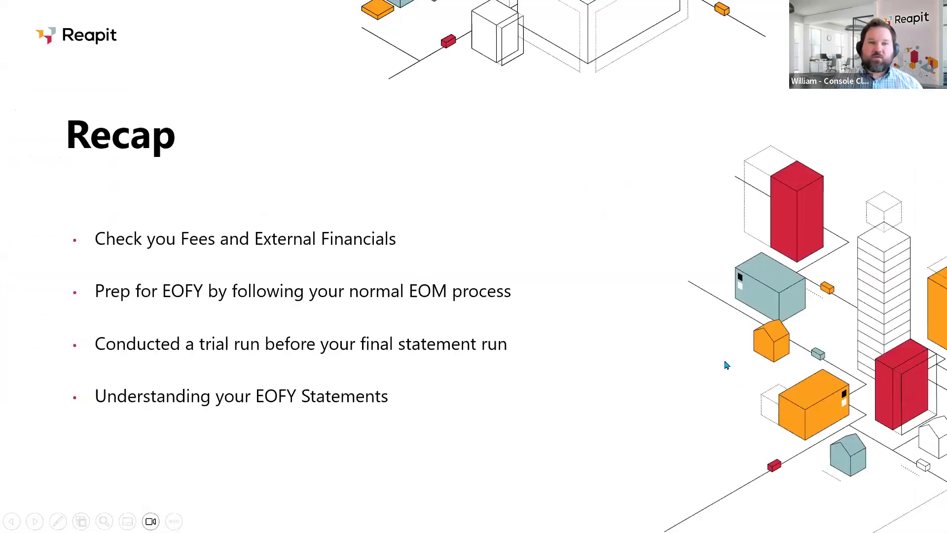